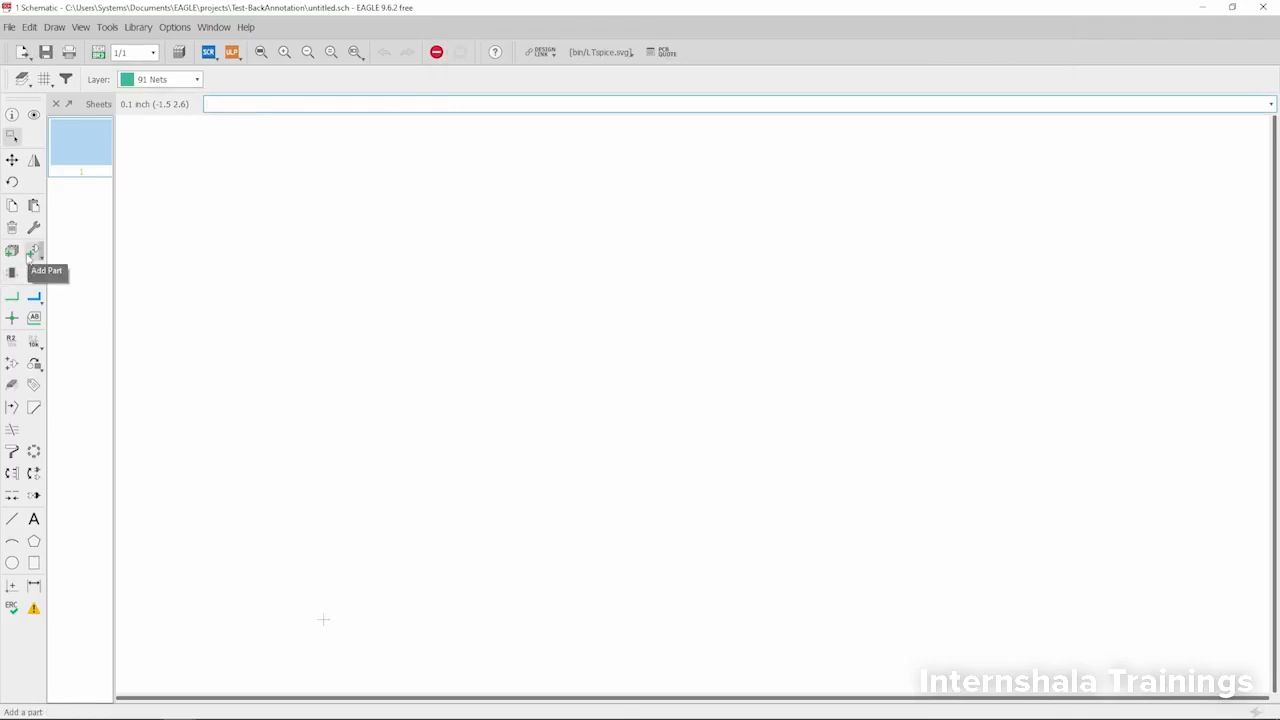
- Add the LM555CM timer from the IC library and place one on the empty schematic sheet
click(33, 250)
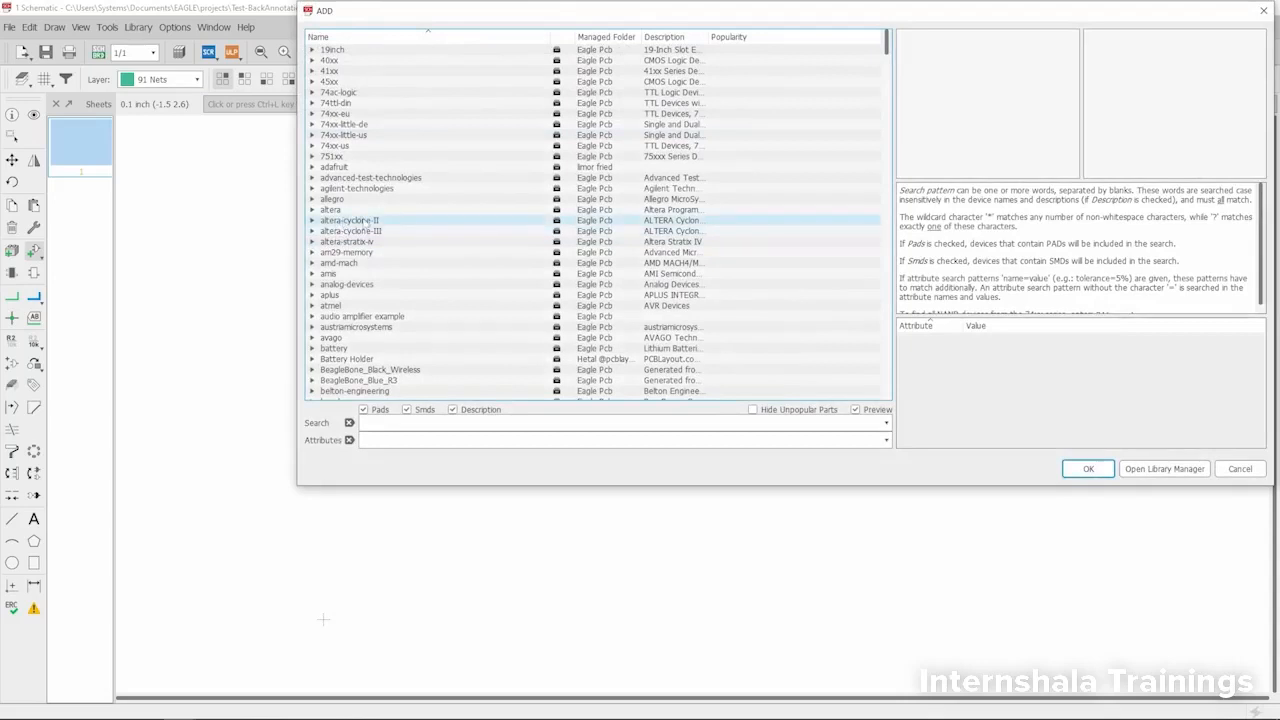
scroll(364, 221, down, 20)
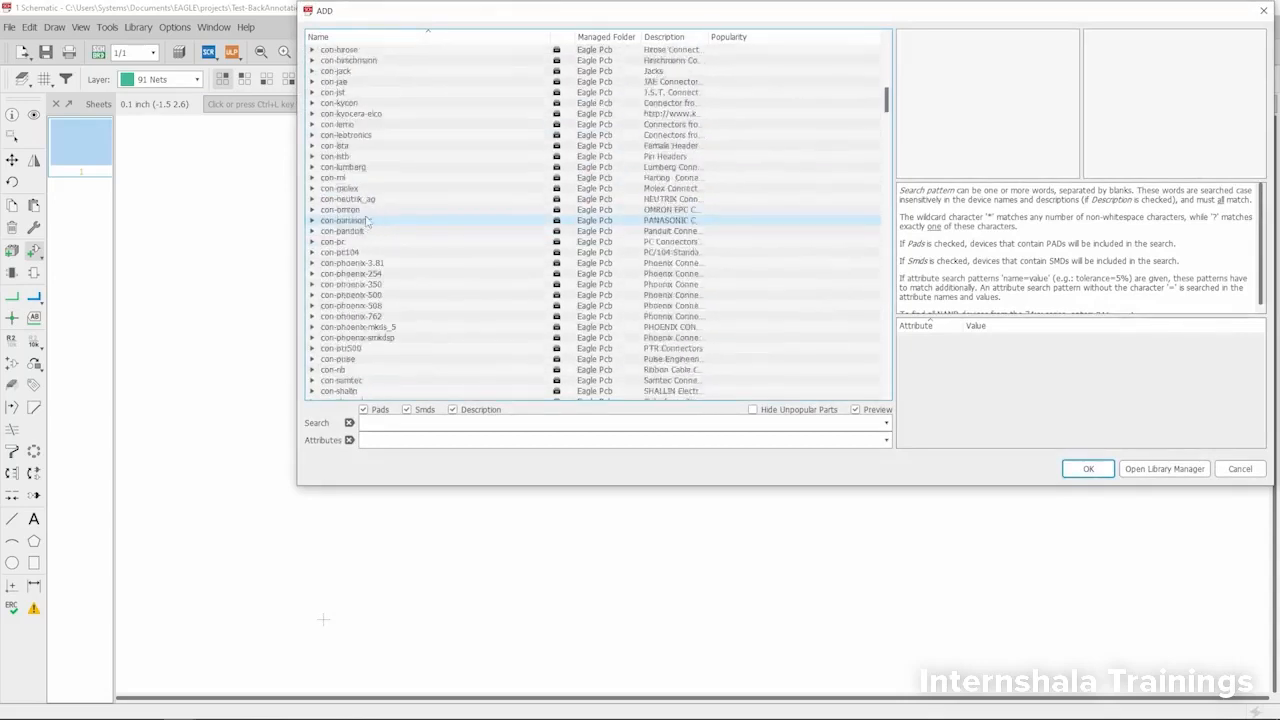
scroll(367, 221, down, 14)
scroll(369, 207, down, 12)
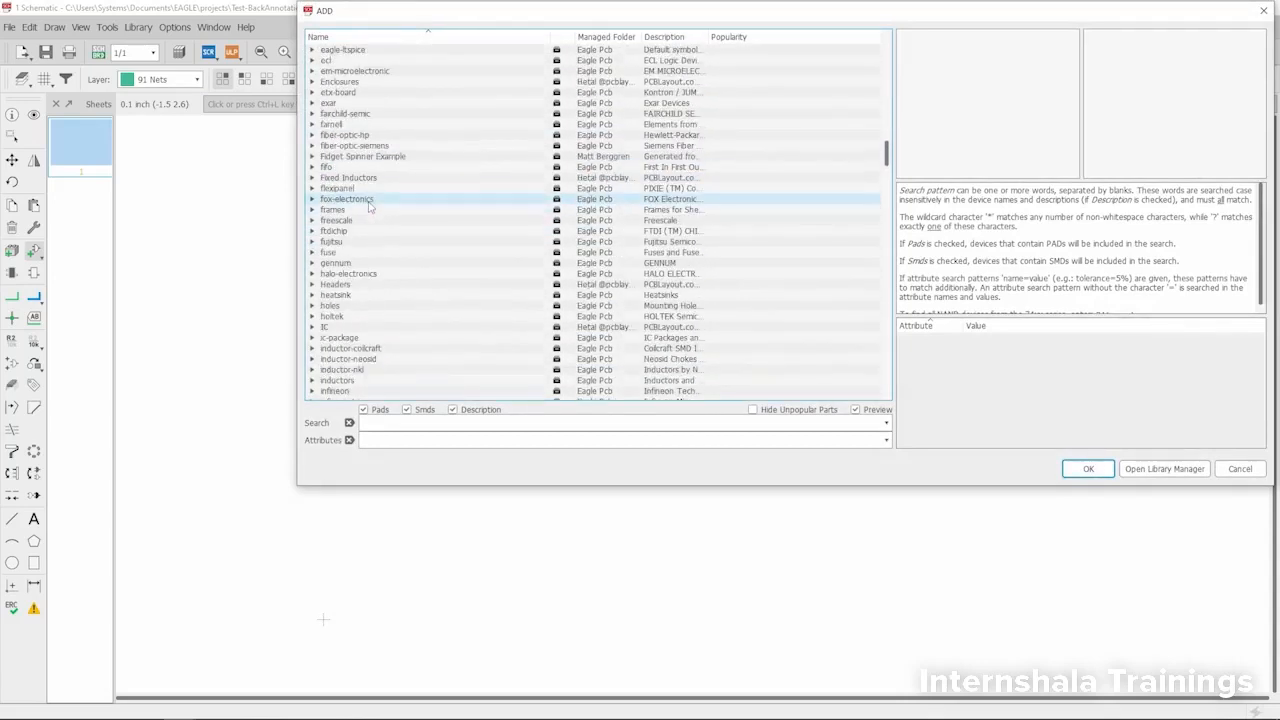
click(313, 167)
click(360, 262)
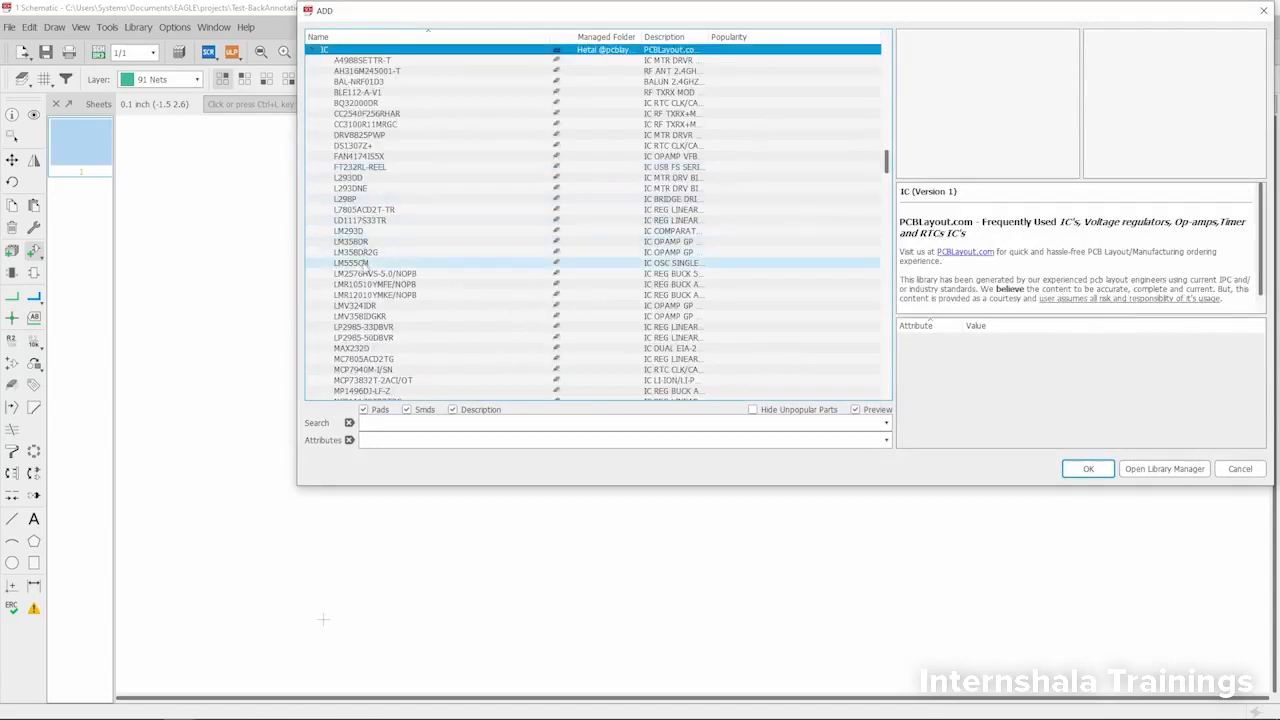
click(1092, 466)
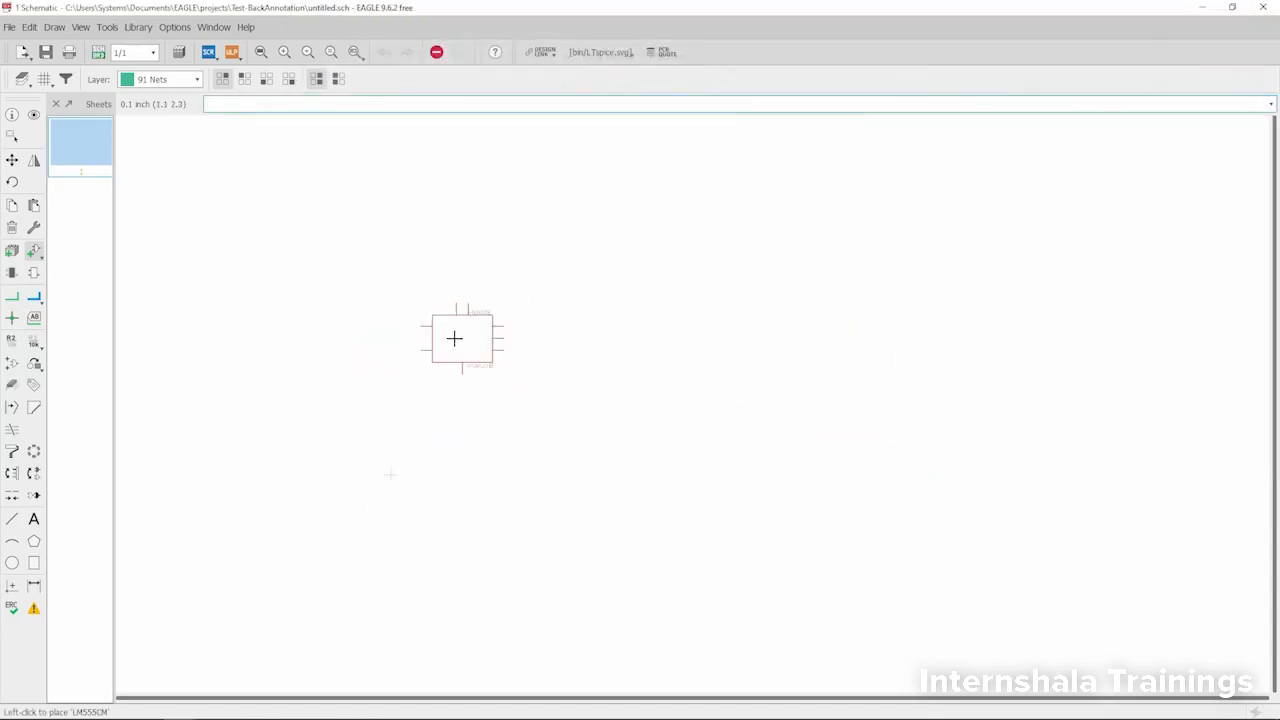
click(420, 400)
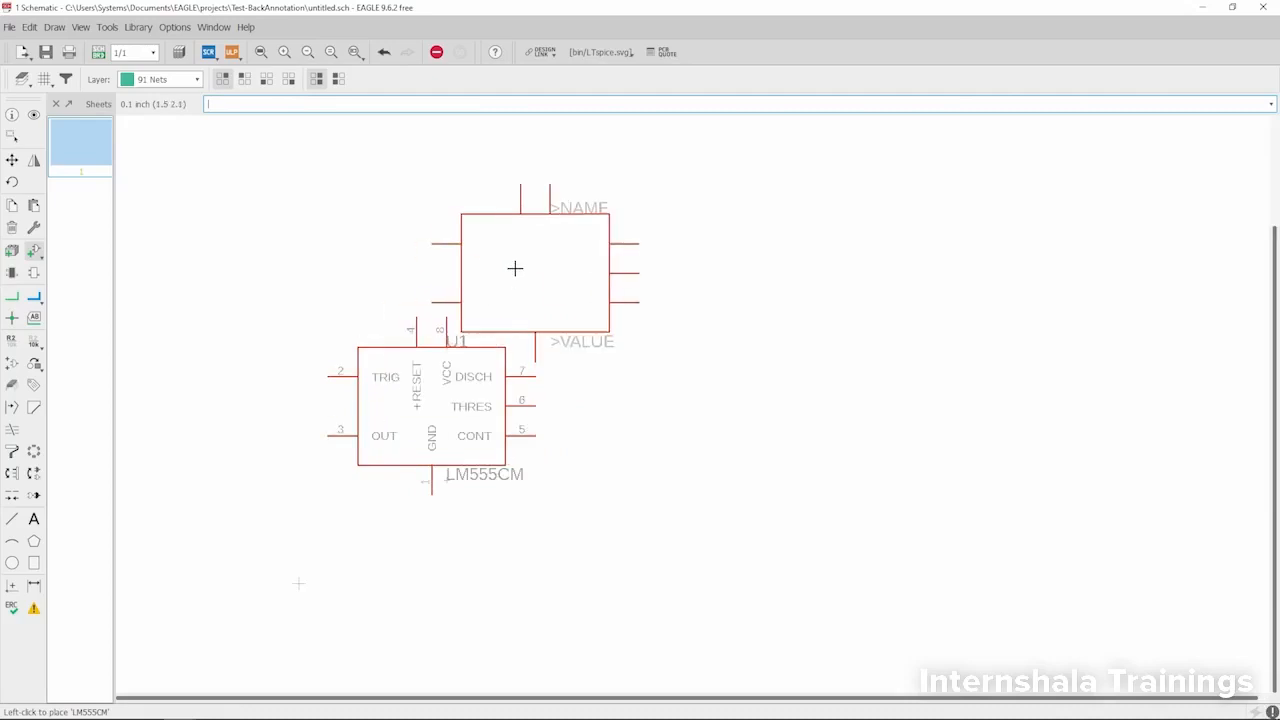
key(Escape)
- Choose the R-EU_R0805 resistor from the R-EU_ group of the rcl library for placement
scroll(399, 220, down, 15)
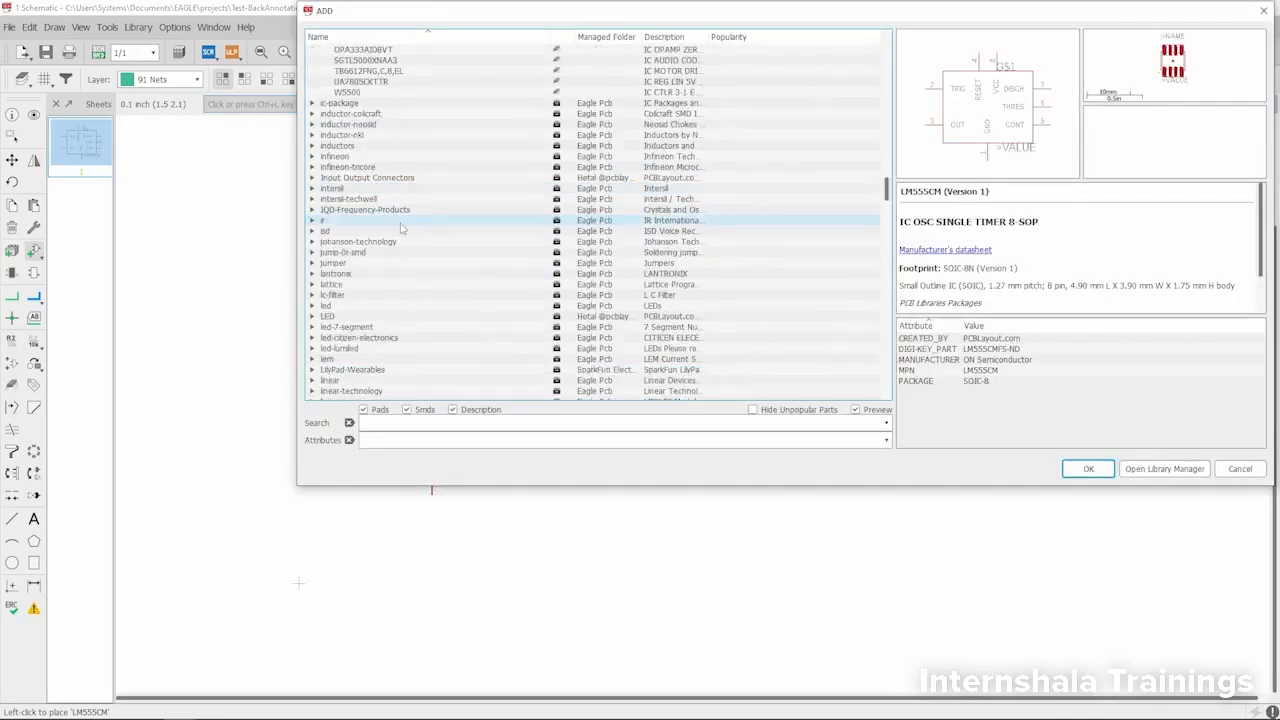
scroll(399, 220, down, 6)
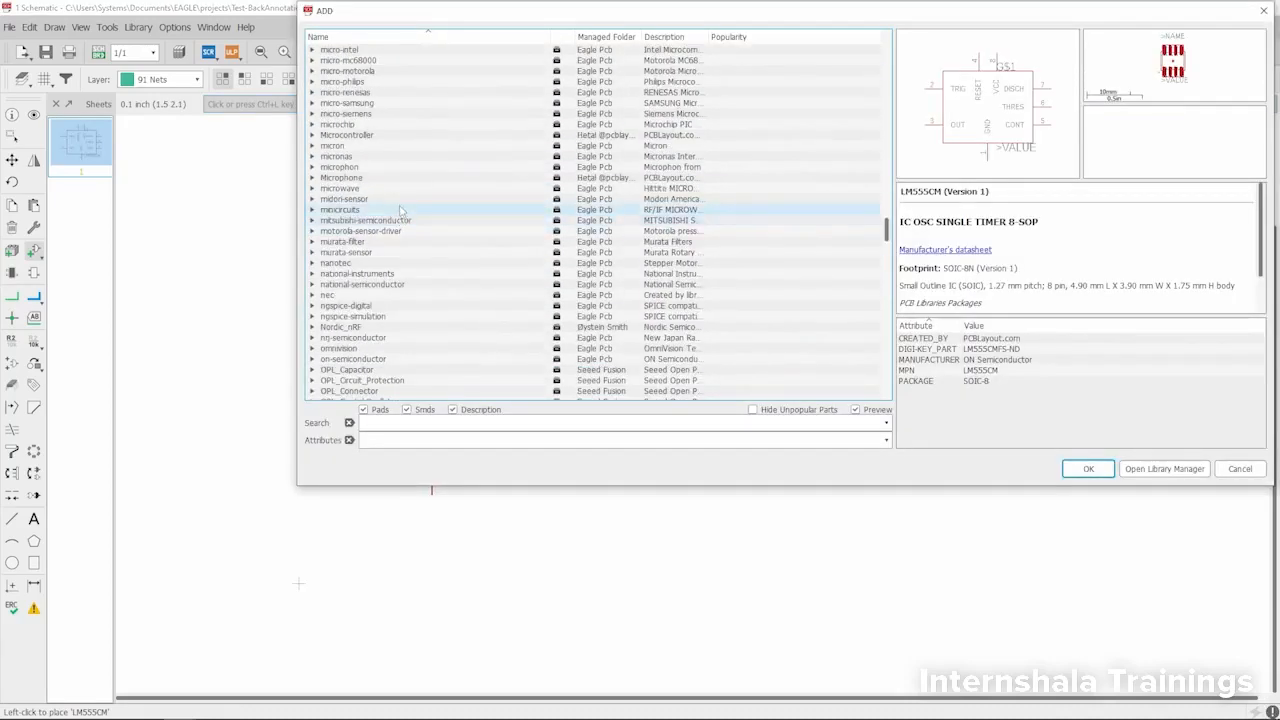
scroll(399, 210, down, 15)
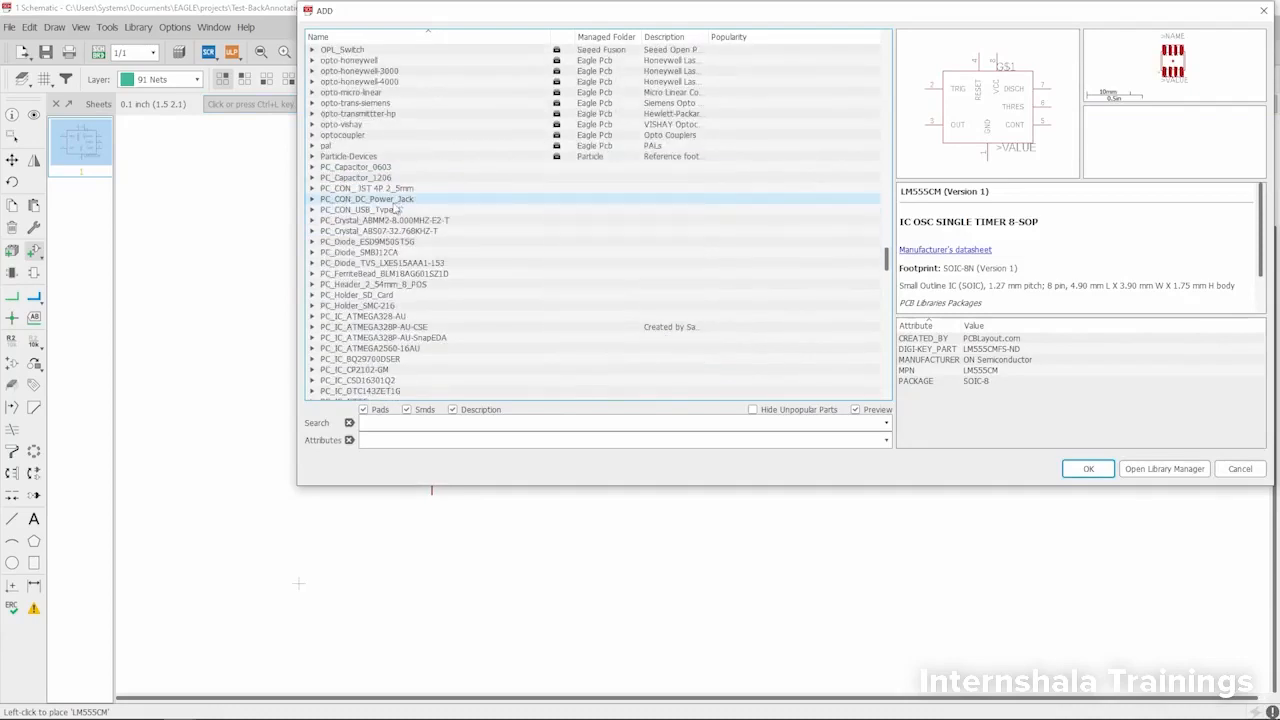
scroll(399, 210, down, 15)
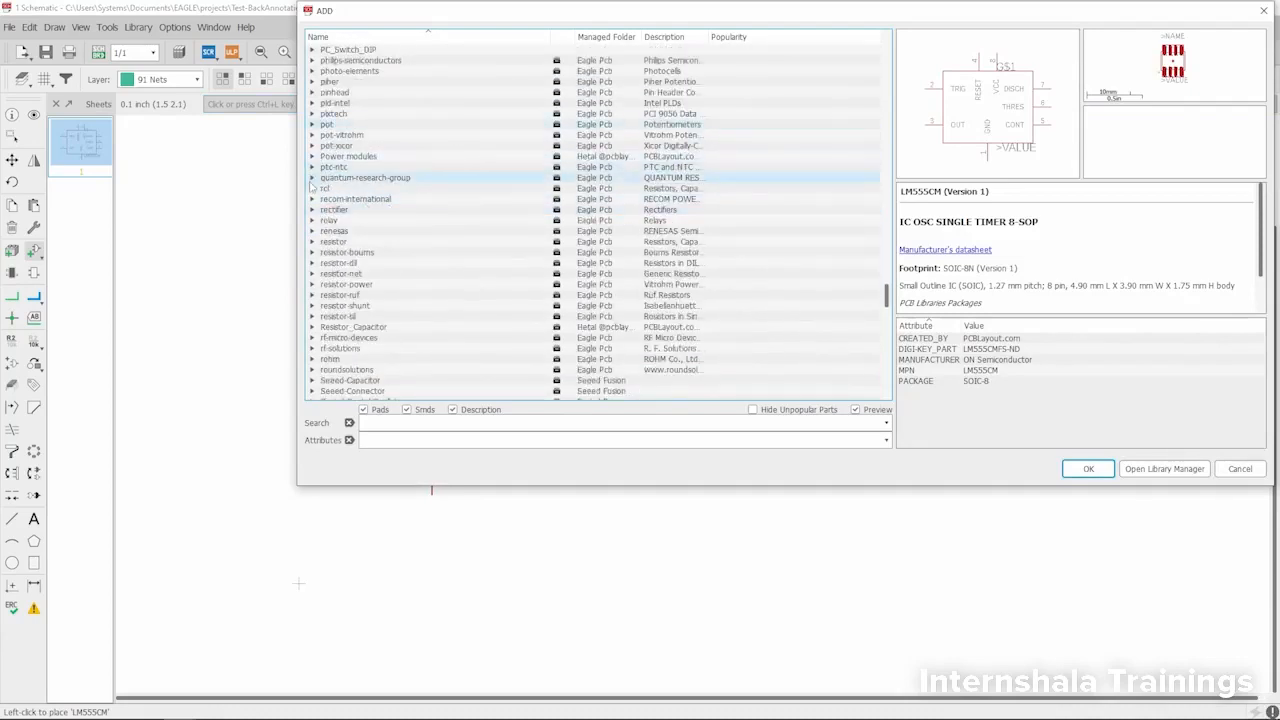
click(312, 188)
scroll(324, 220, down, 3)
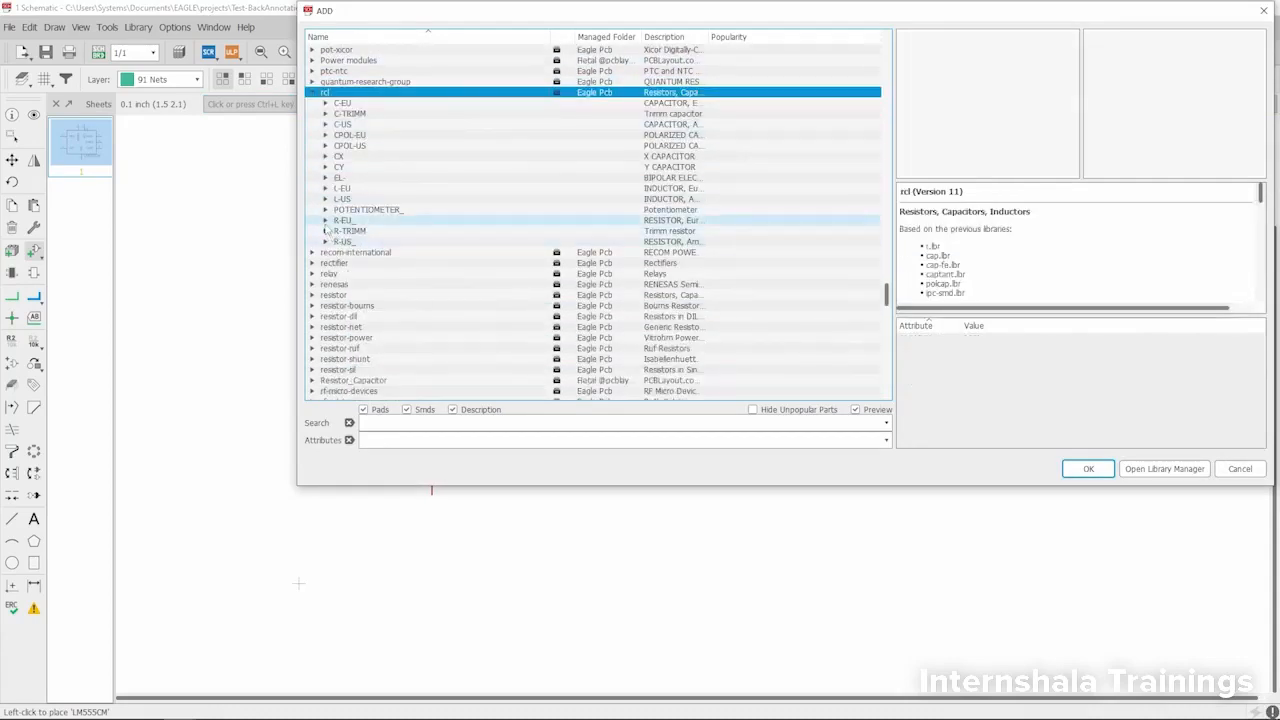
click(326, 222)
scroll(382, 226, down, 8)
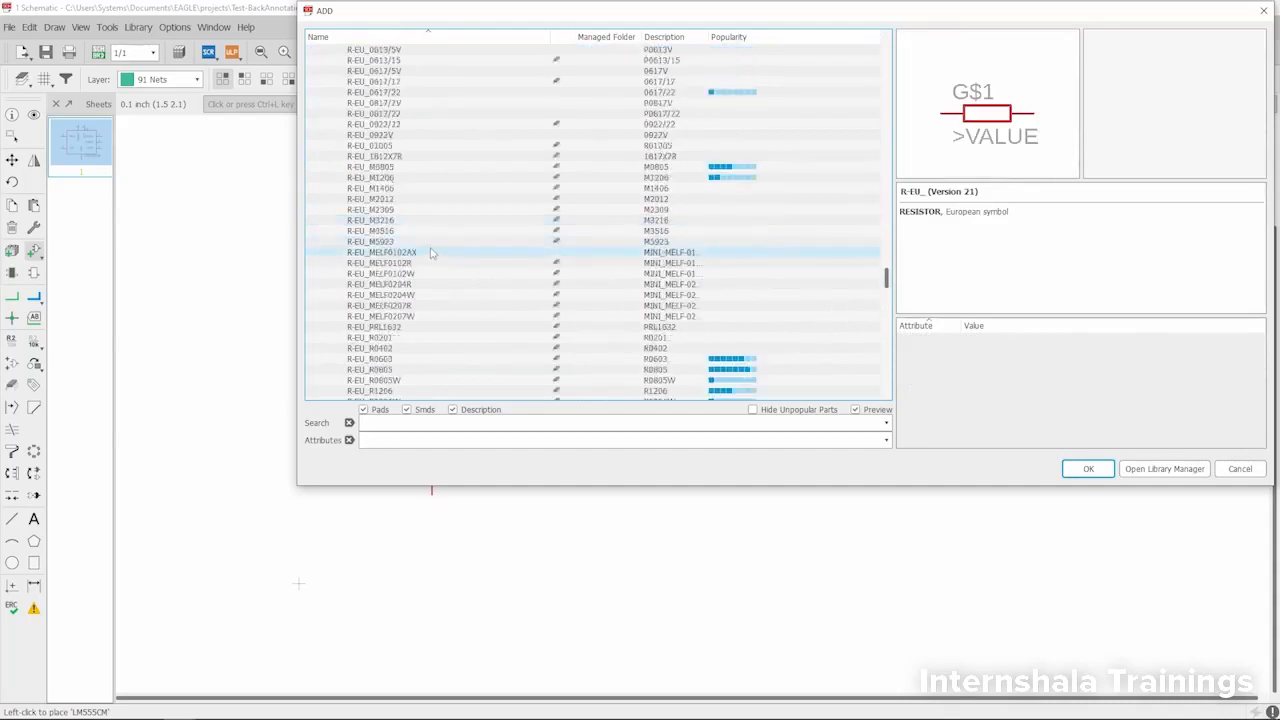
click(408, 305)
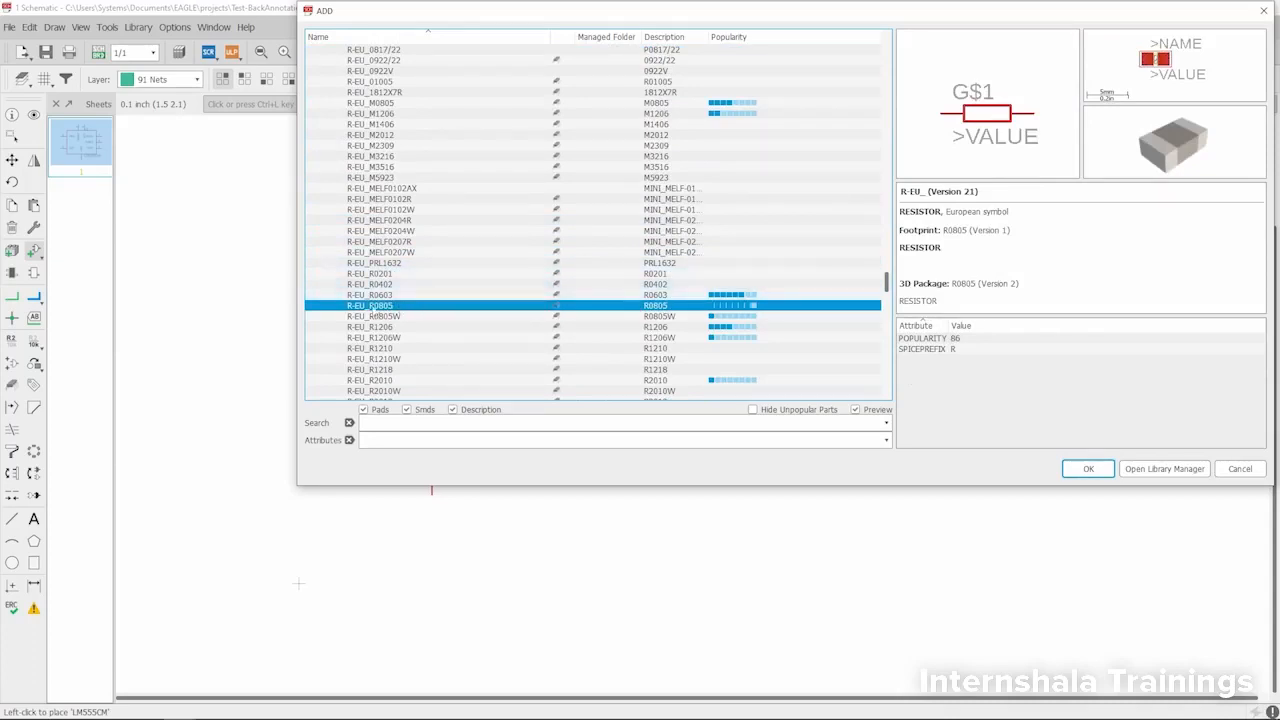
click(1088, 468)
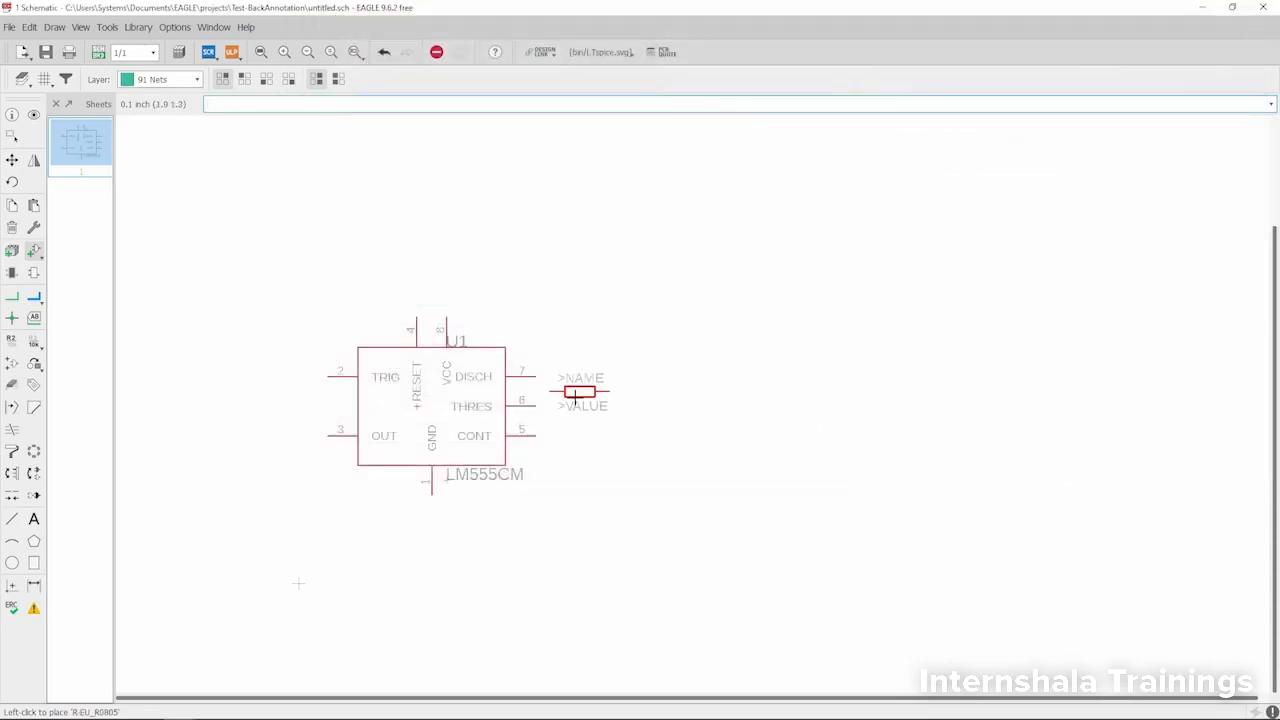
- Place three R-EU_R0805 resistors in a column, aligned with pins 7, 6 and 5 of U1, and finish adding parts
scroll(601, 383, up, 2)
click(605, 354)
click(605, 415)
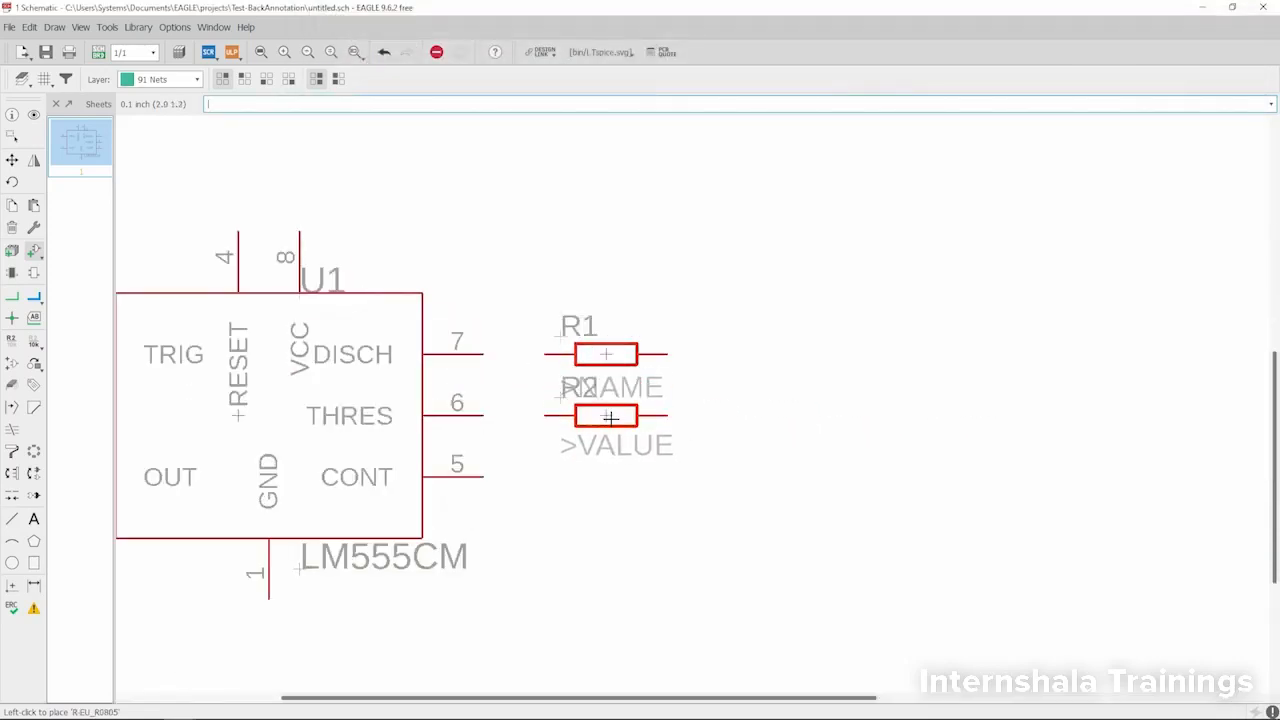
click(605, 477)
key(Escape)
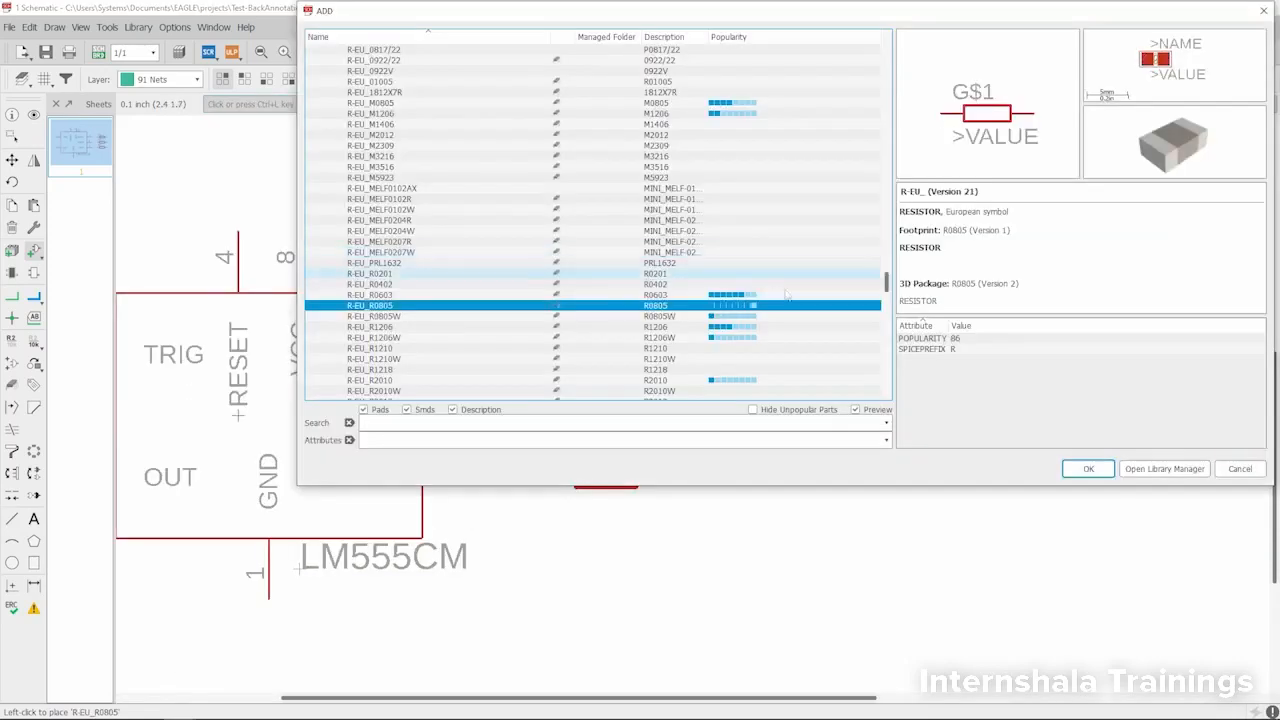
click(1226, 467)
- Draw nets connecting U1's pins 7, 6 and 5 to resistors R1, R2 and R3 respectively
scroll(500, 285, down, 4)
scroll(466, 329, up, 5)
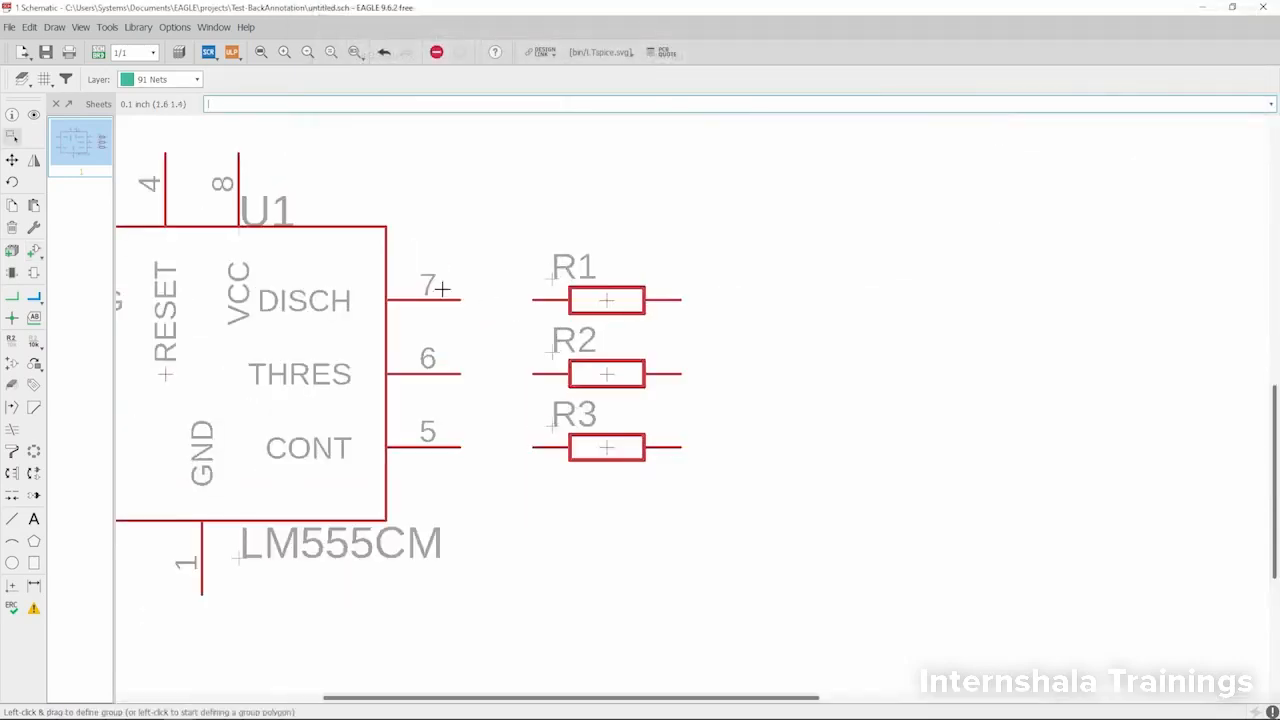
click(12, 297)
click(460, 299)
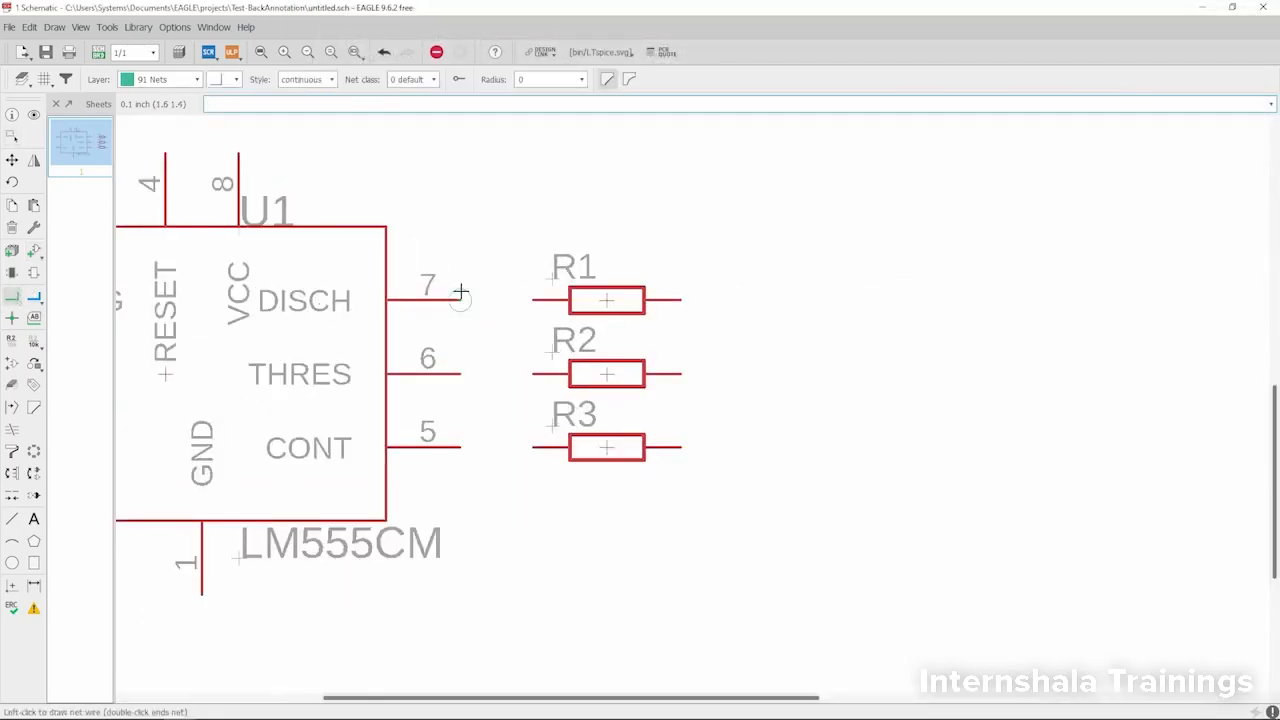
click(533, 299)
click(460, 373)
click(533, 373)
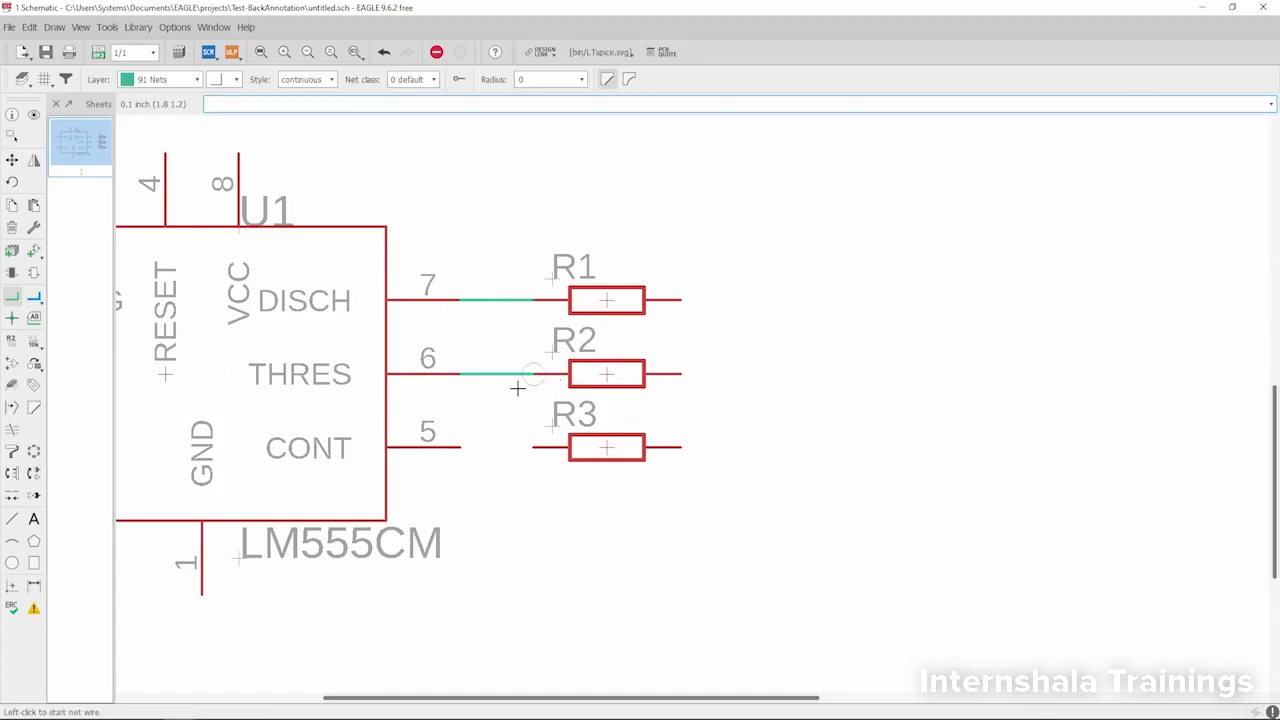
click(460, 446)
click(533, 447)
scroll(533, 410, down, 3)
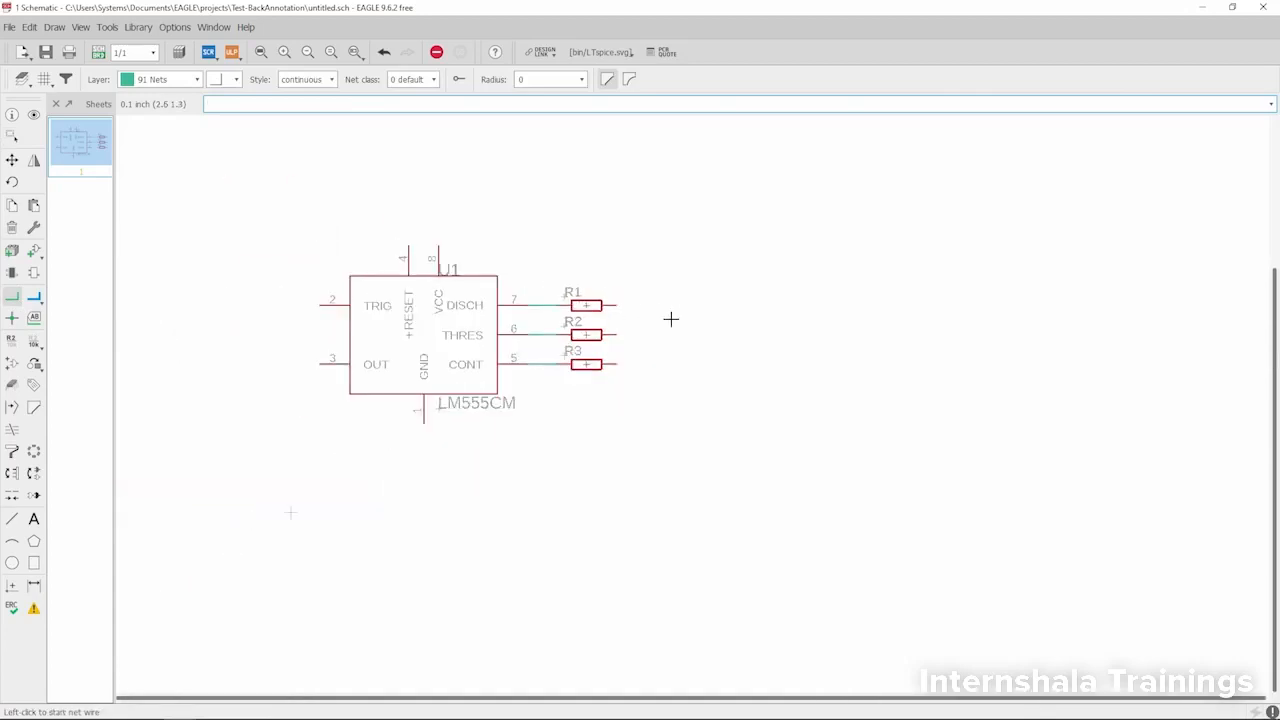
scroll(670, 319, up, 2)
key(Escape)
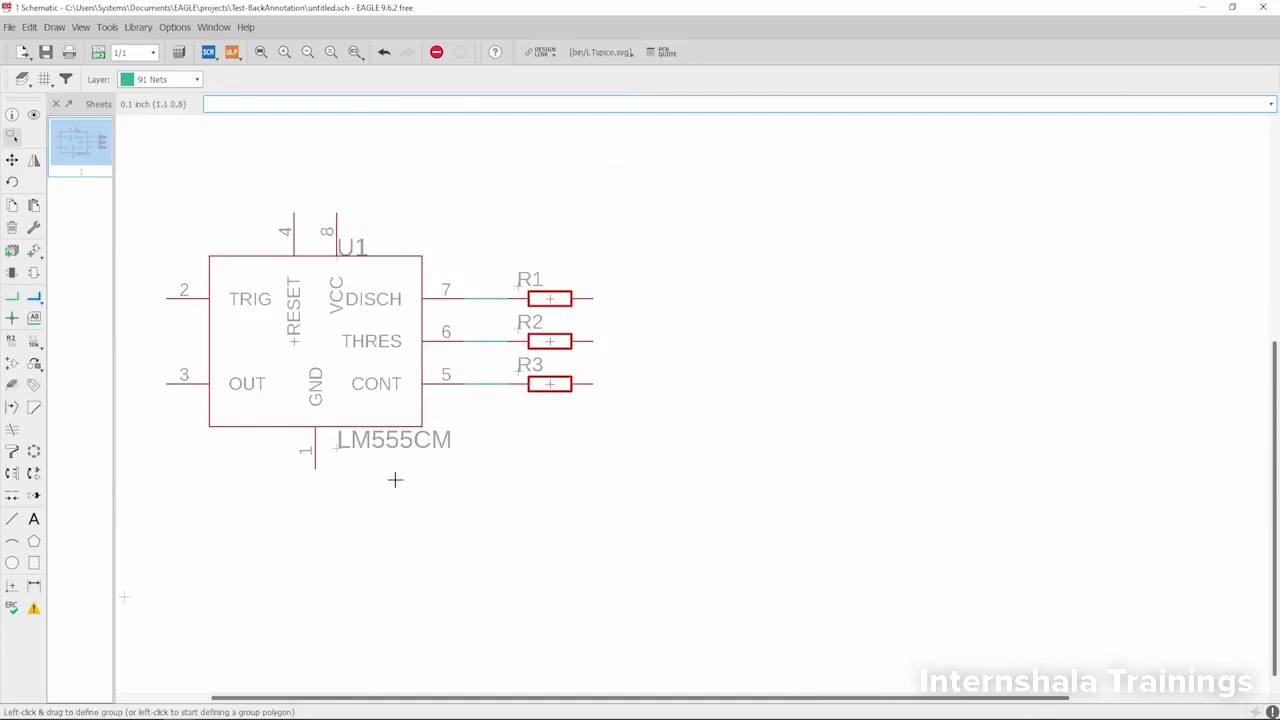
- Generate a board layout from the schematic, agreeing to create the missing board file
click(98, 52)
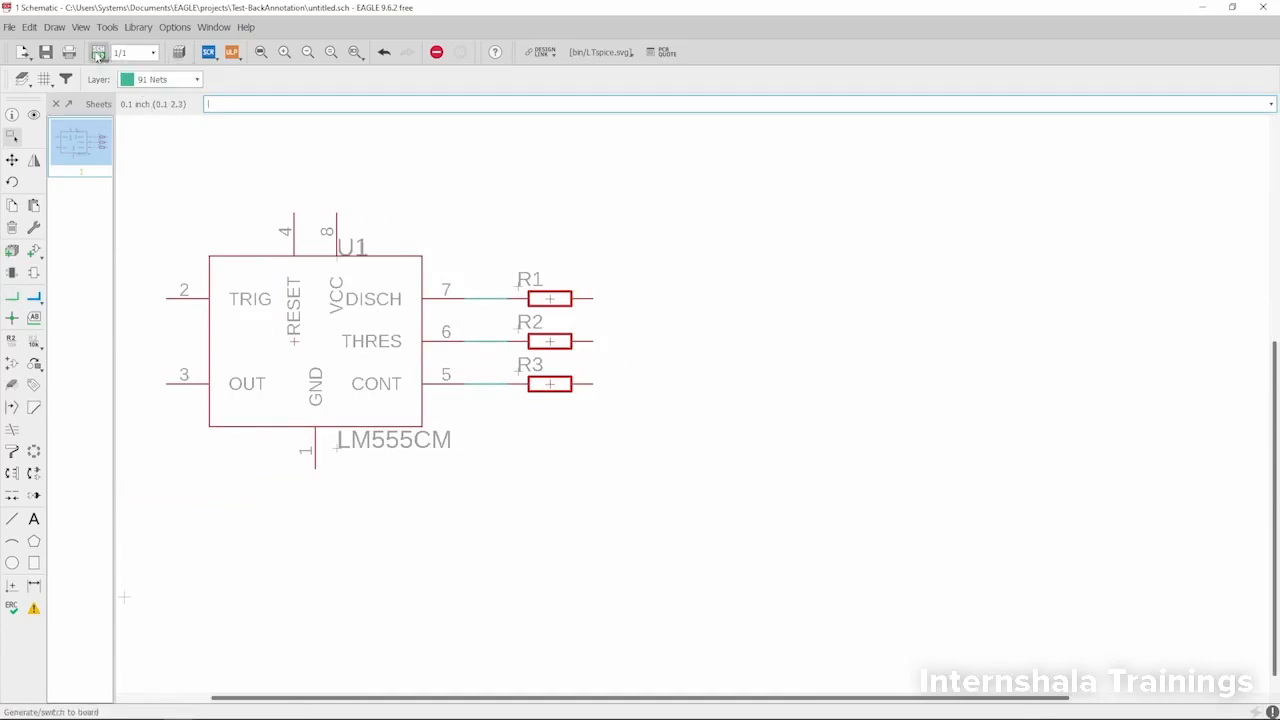
drag(133, 17, 265, 43)
click(380, 118)
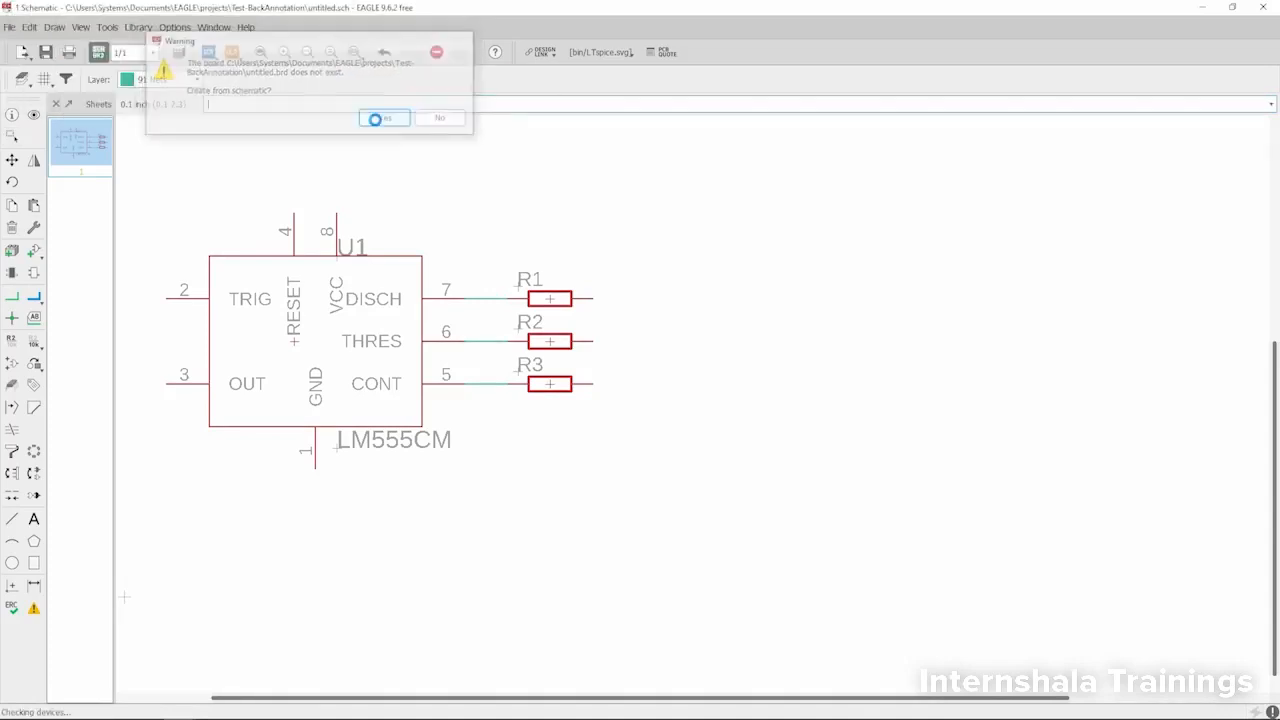
- Group U1 and the three resistors in the board layout and move them together inside the board outline
scroll(831, 380, down, 2)
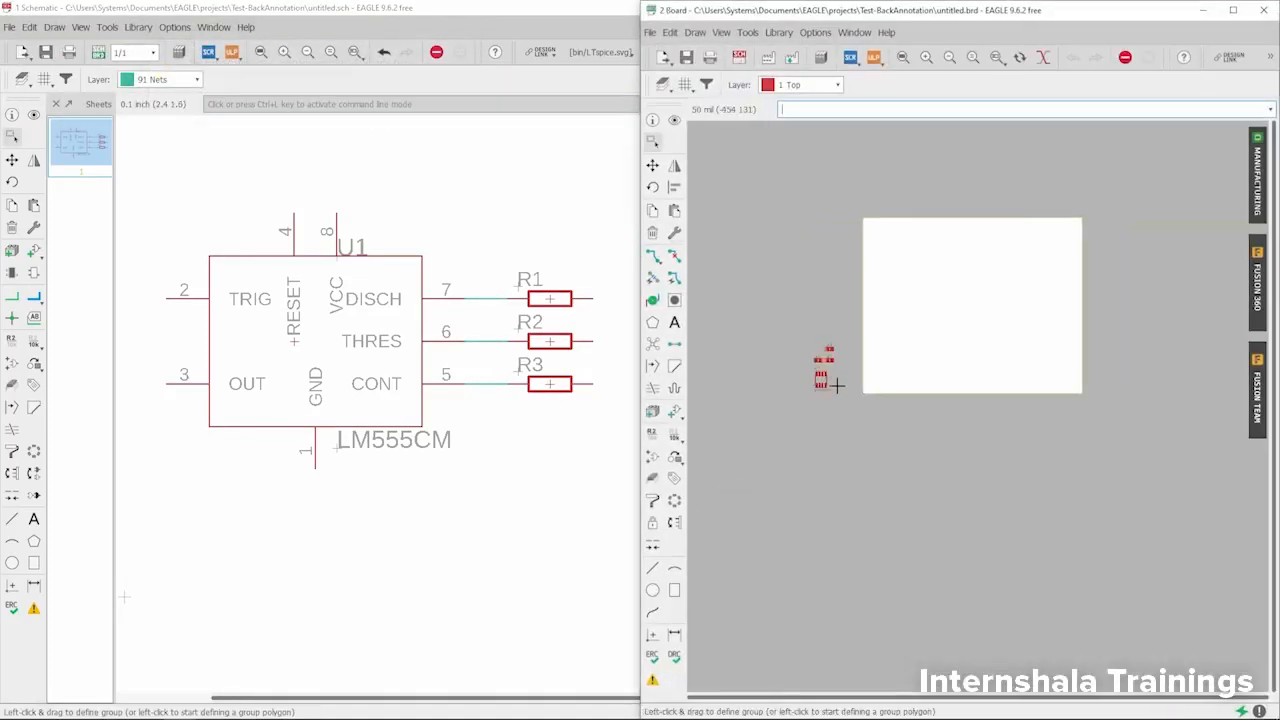
scroll(794, 297, up, 5)
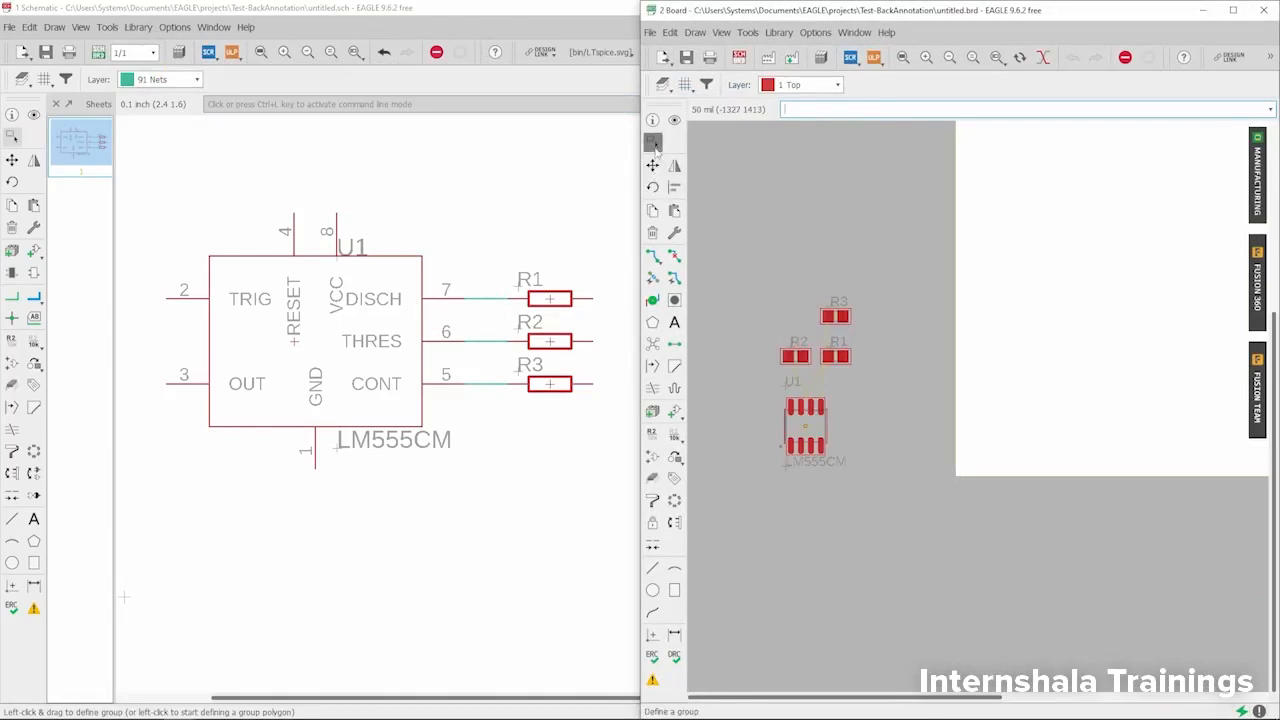
drag(758, 254, 884, 484)
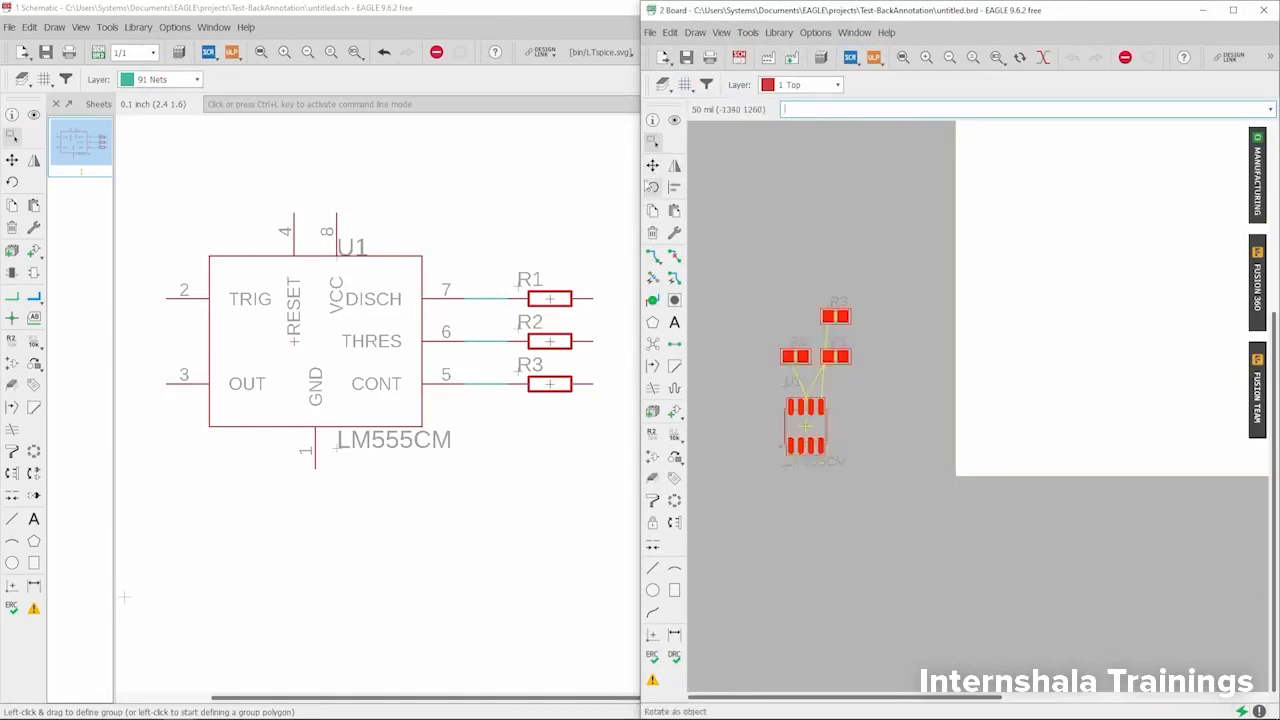
click(652, 165)
ctrl+right_click(811, 203)
click(811, 203)
scroll(803, 294, down, 3)
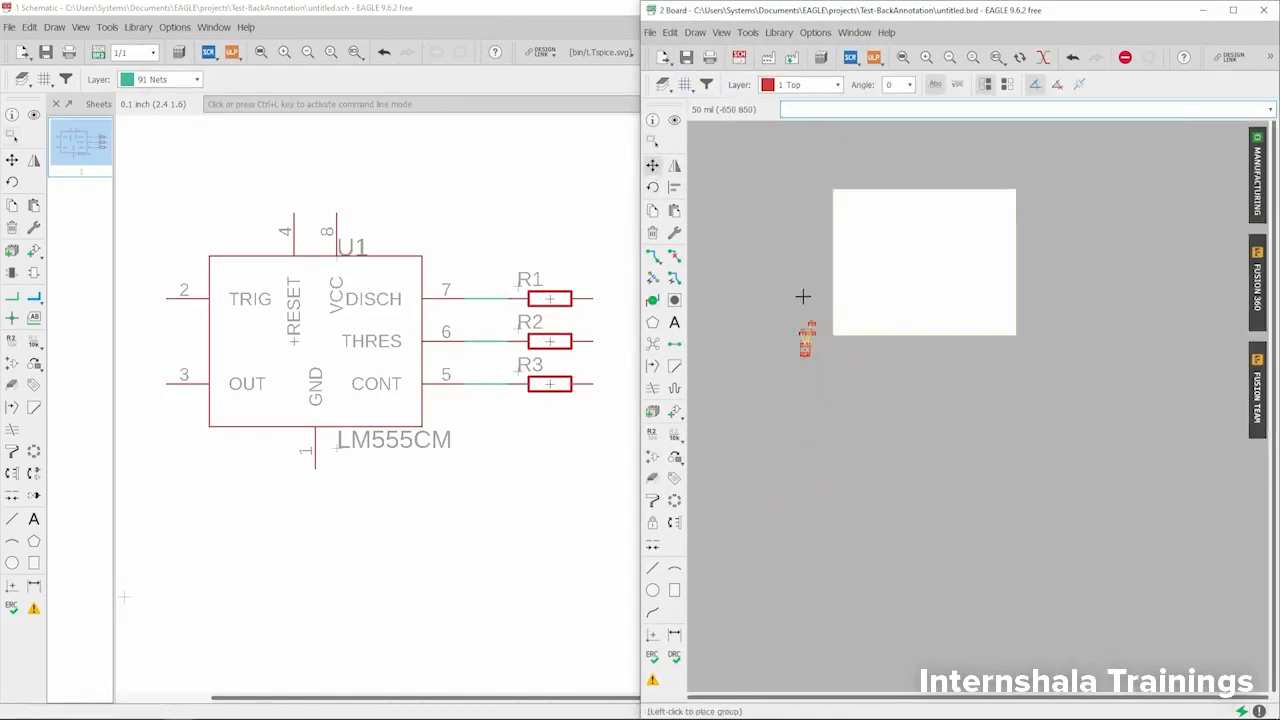
scroll(891, 234, up, 2)
scroll(833, 269, up, 2)
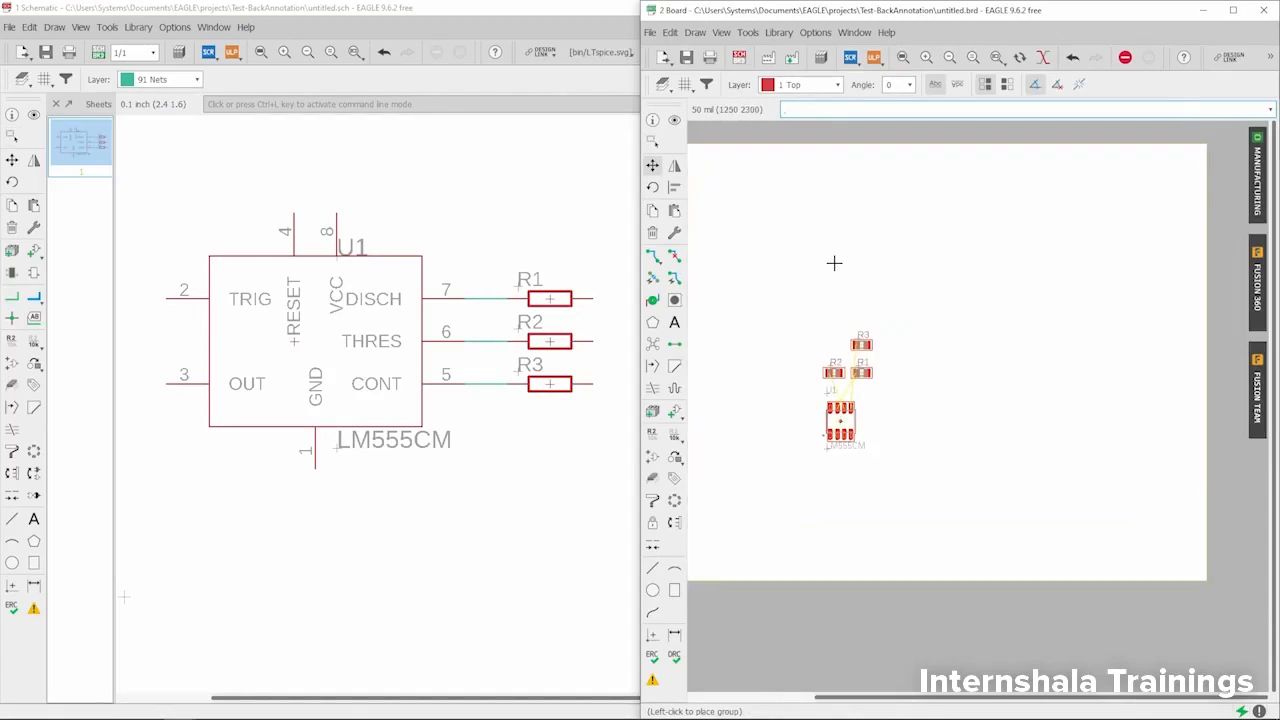
click(834, 263)
scroll(846, 257, down, 2)
scroll(857, 300, up, 5)
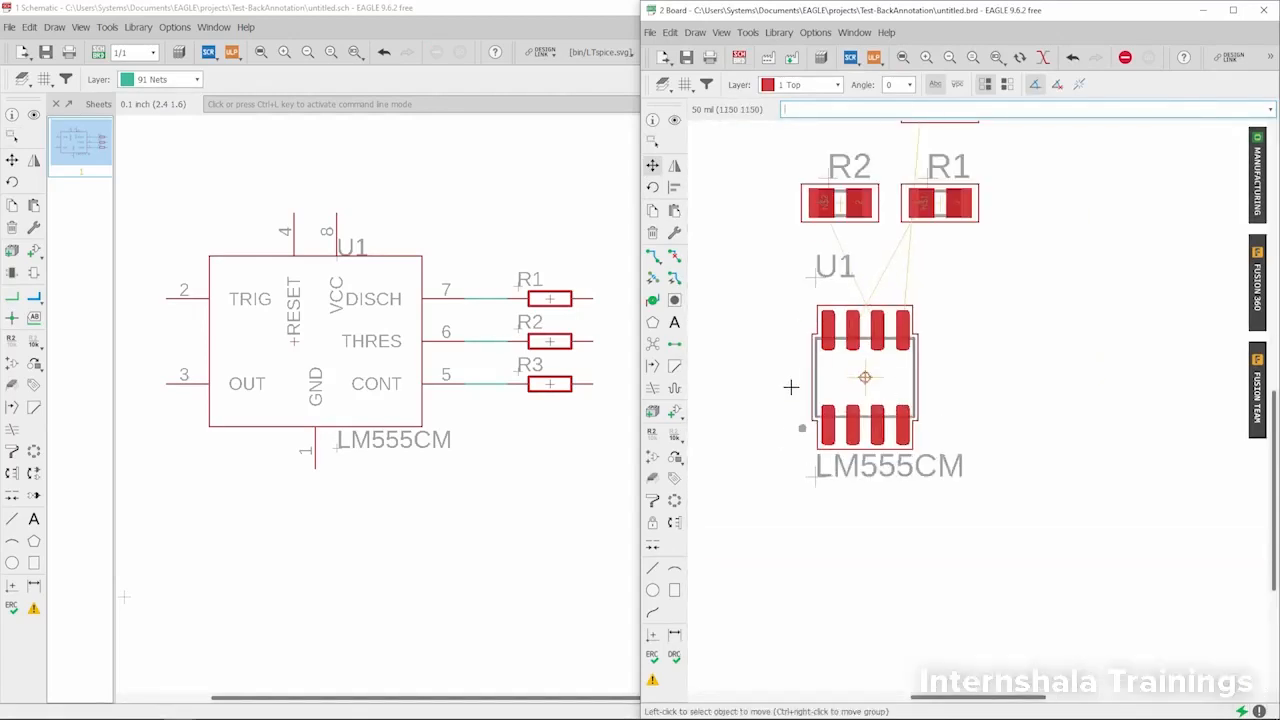
scroll(791, 386, down, 2)
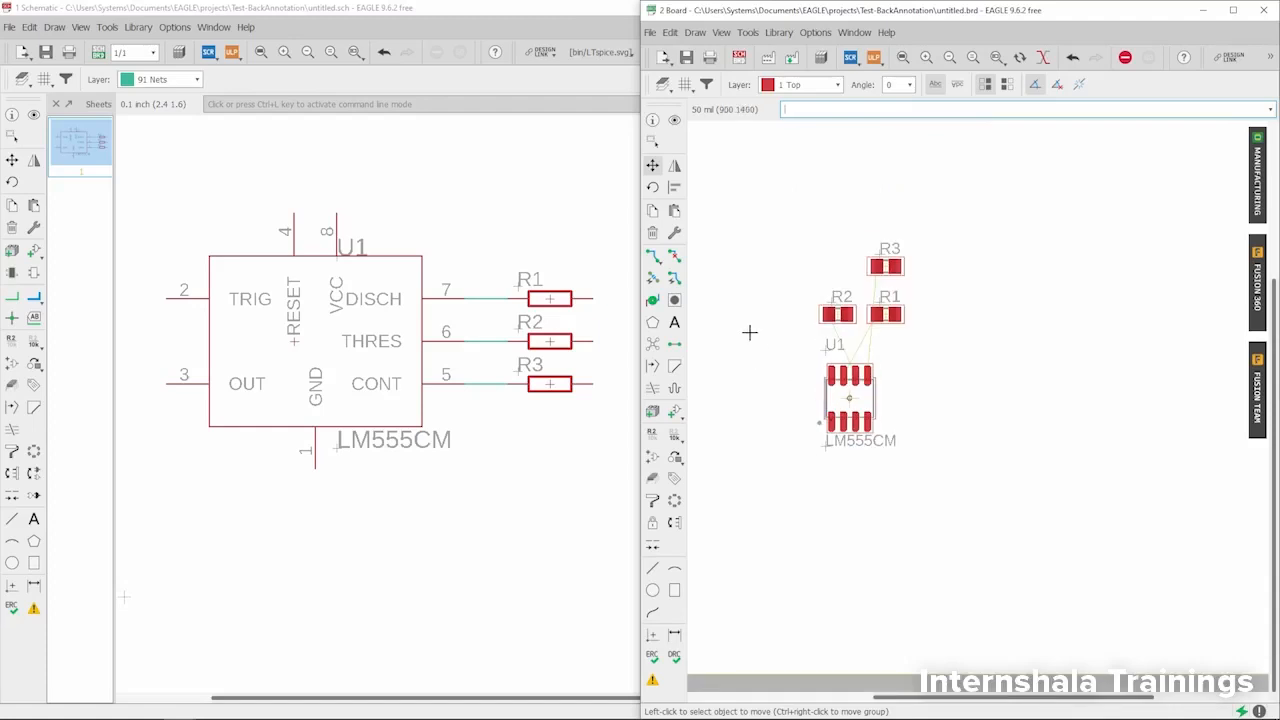
- Save the board and schematic files, and close the board window while keeping the schematic open
click(12, 136)
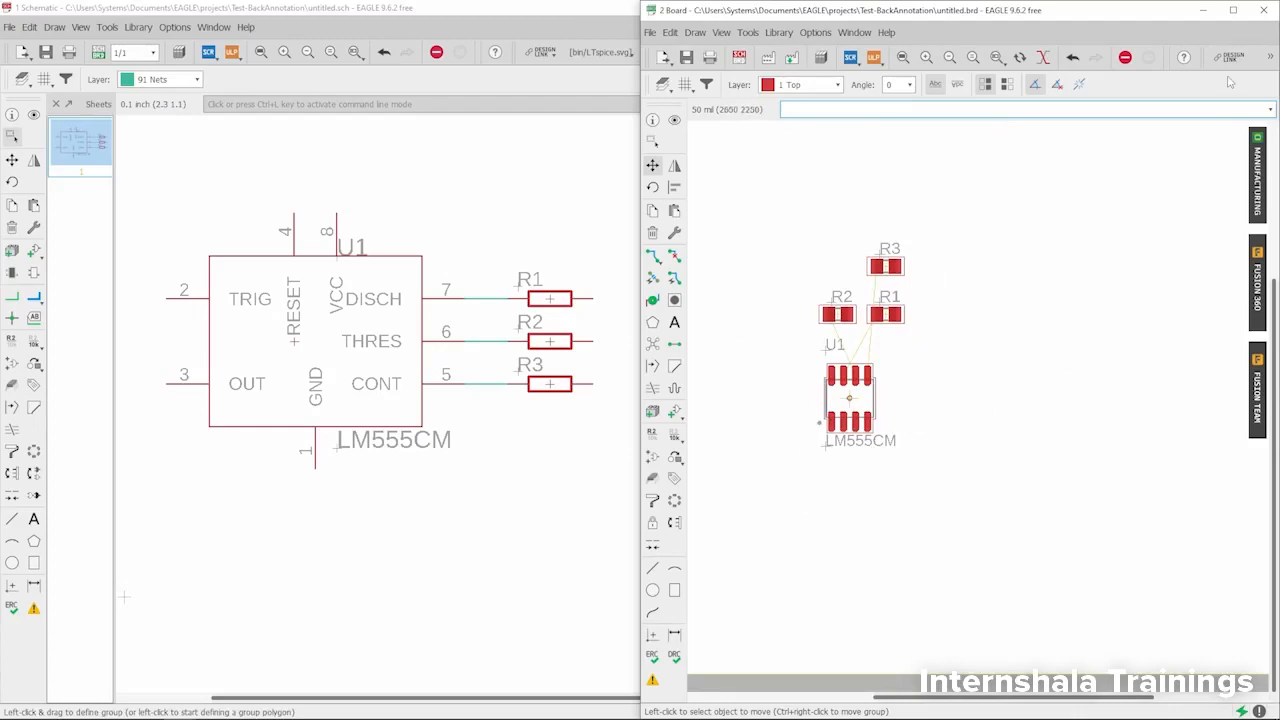
click(1263, 12)
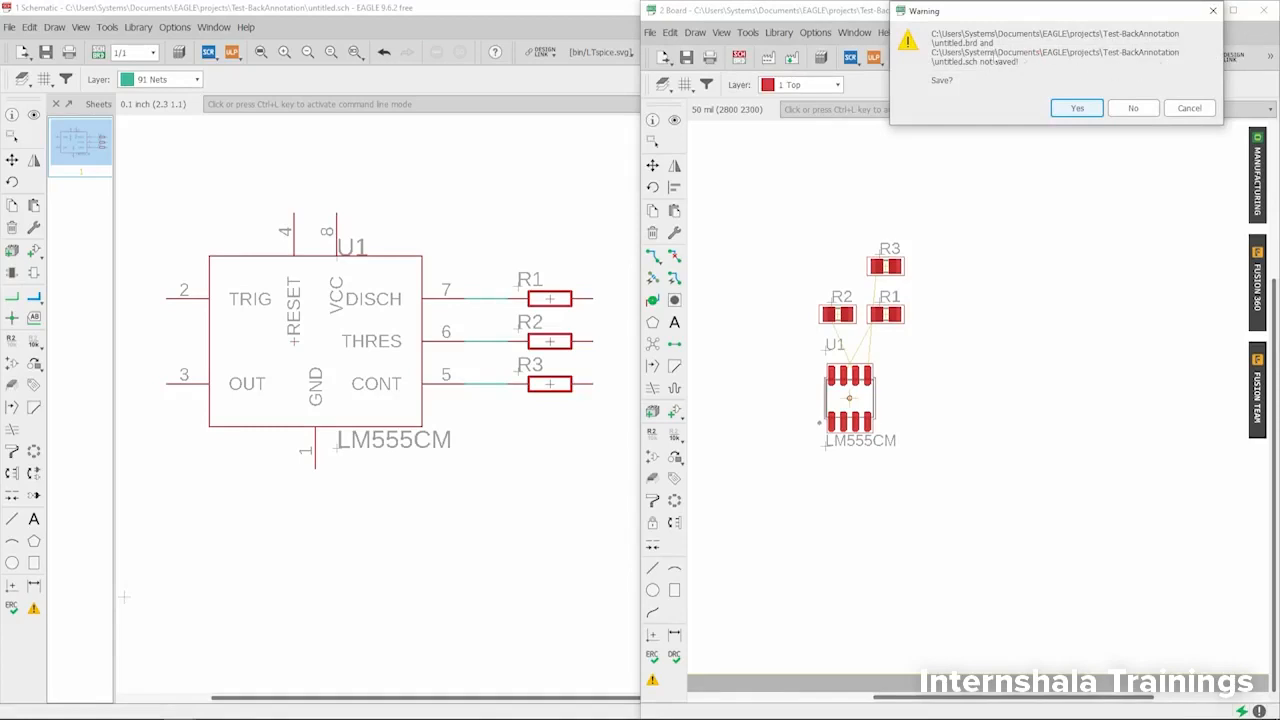
click(1213, 12)
click(686, 57)
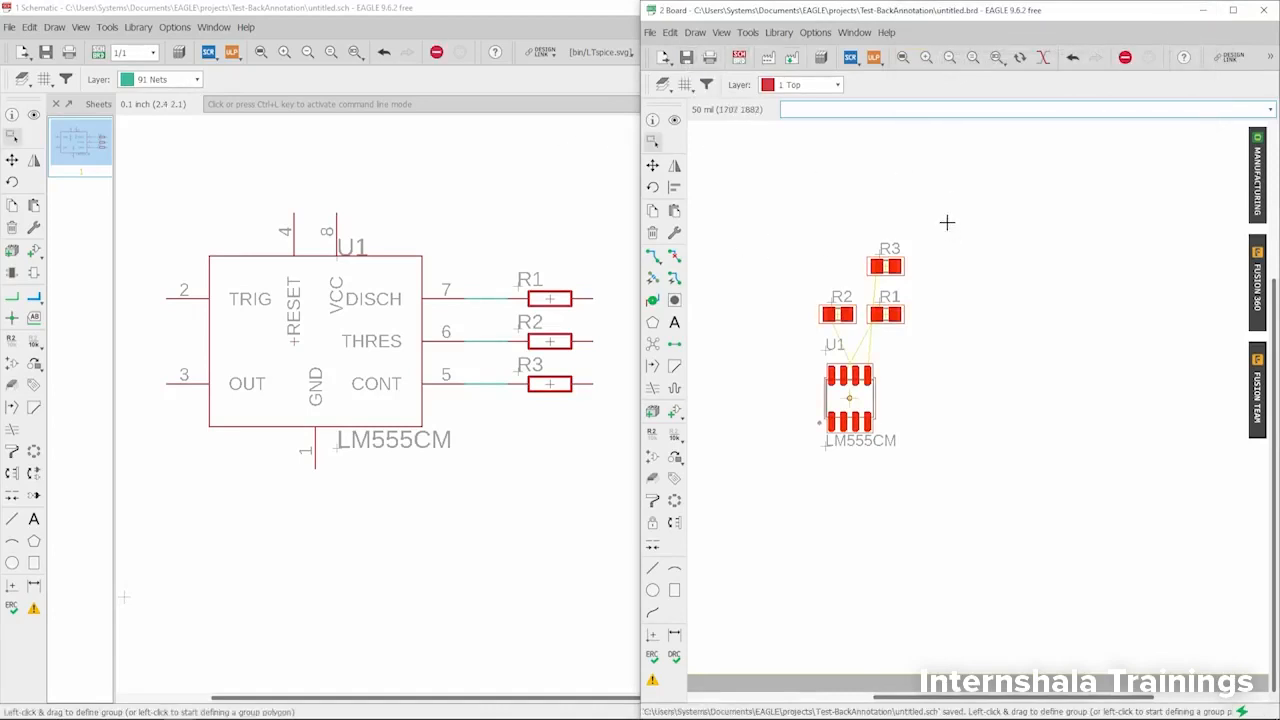
click(1259, 10)
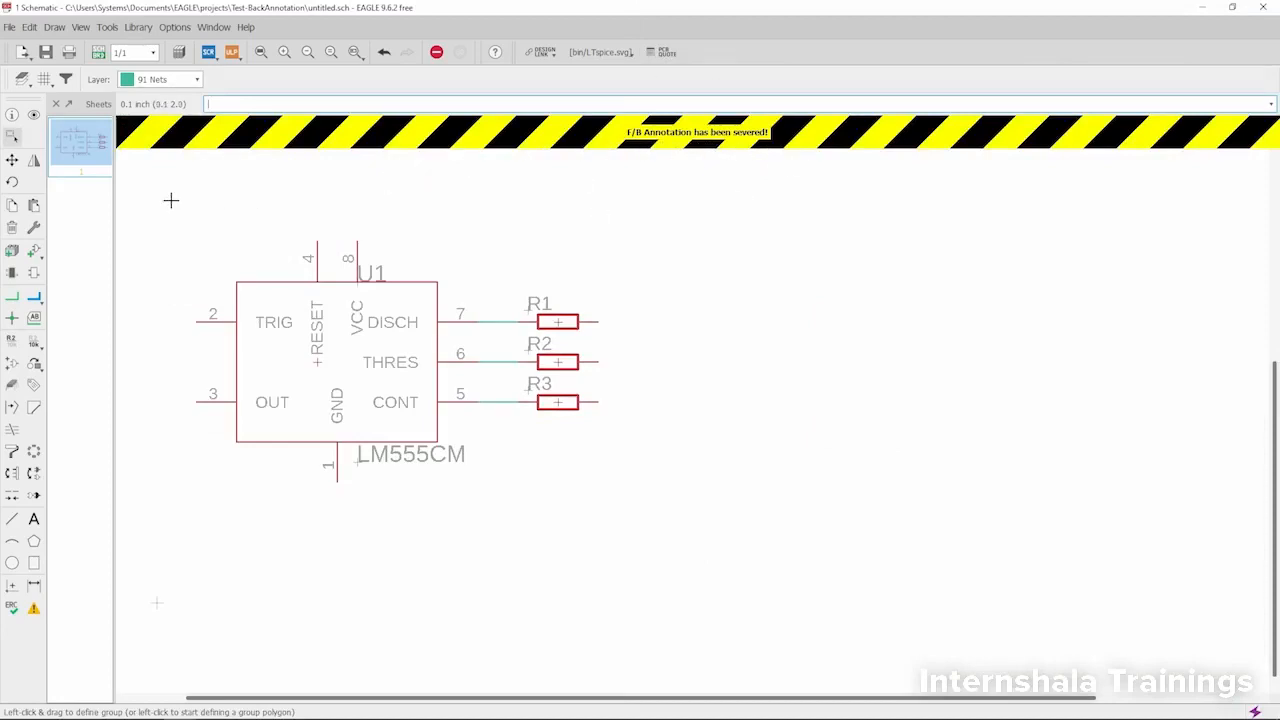
- Delete resistor R1 from the schematic while the board is closed
click(12, 227)
scroll(508, 340, up, 2)
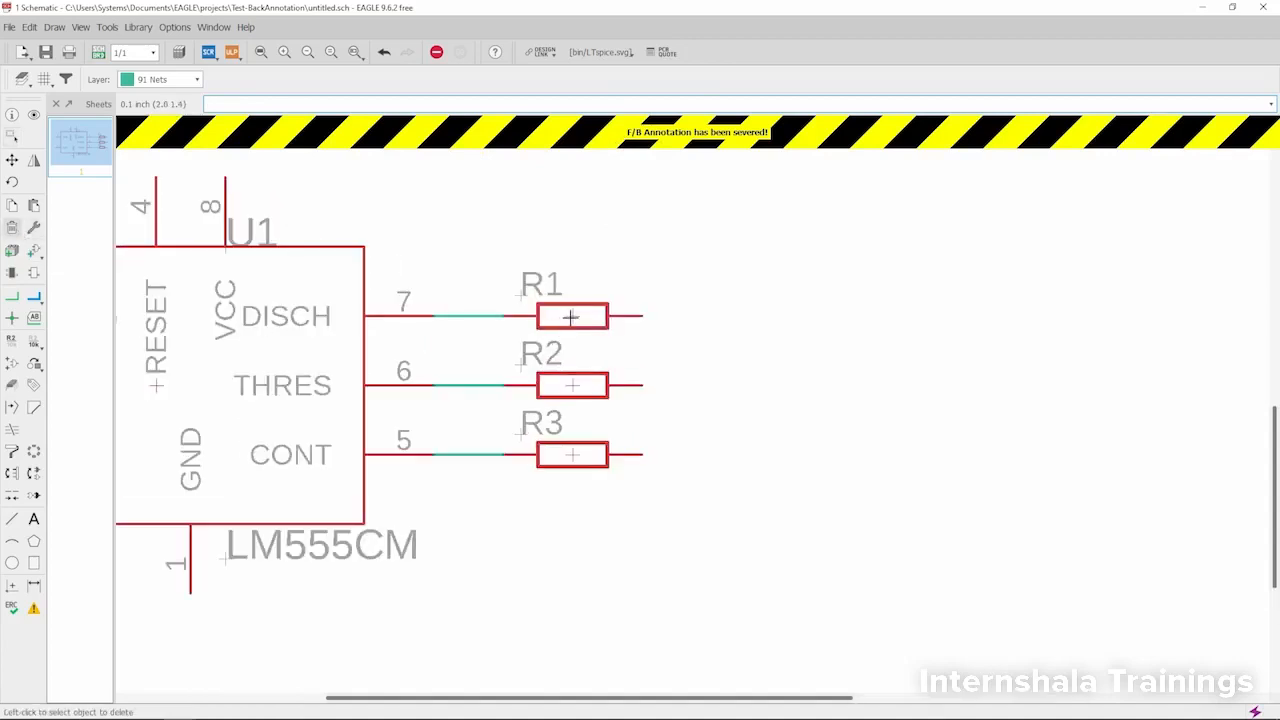
scroll(600, 330, down, 2)
scroll(683, 337, up, 2)
click(625, 316)
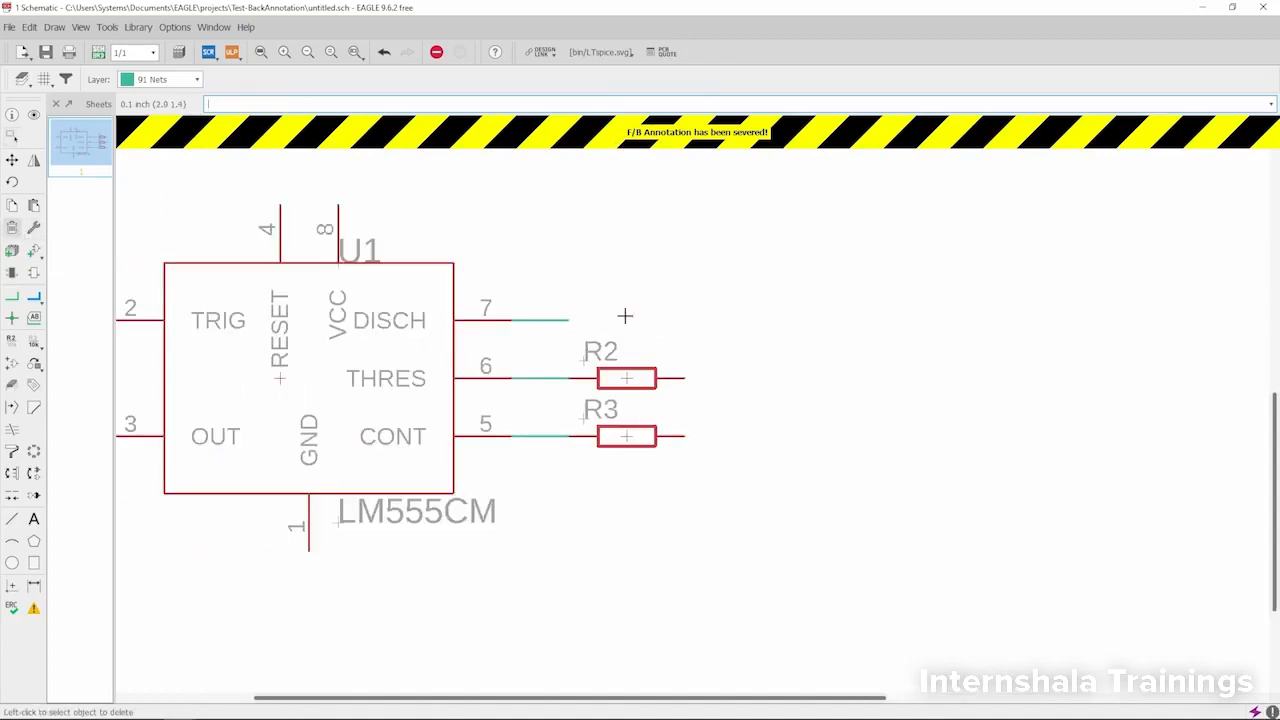
- Delete the net wires on U1's pins 7 and 6, and save and close the schematic
click(544, 319)
click(544, 378)
click(45, 51)
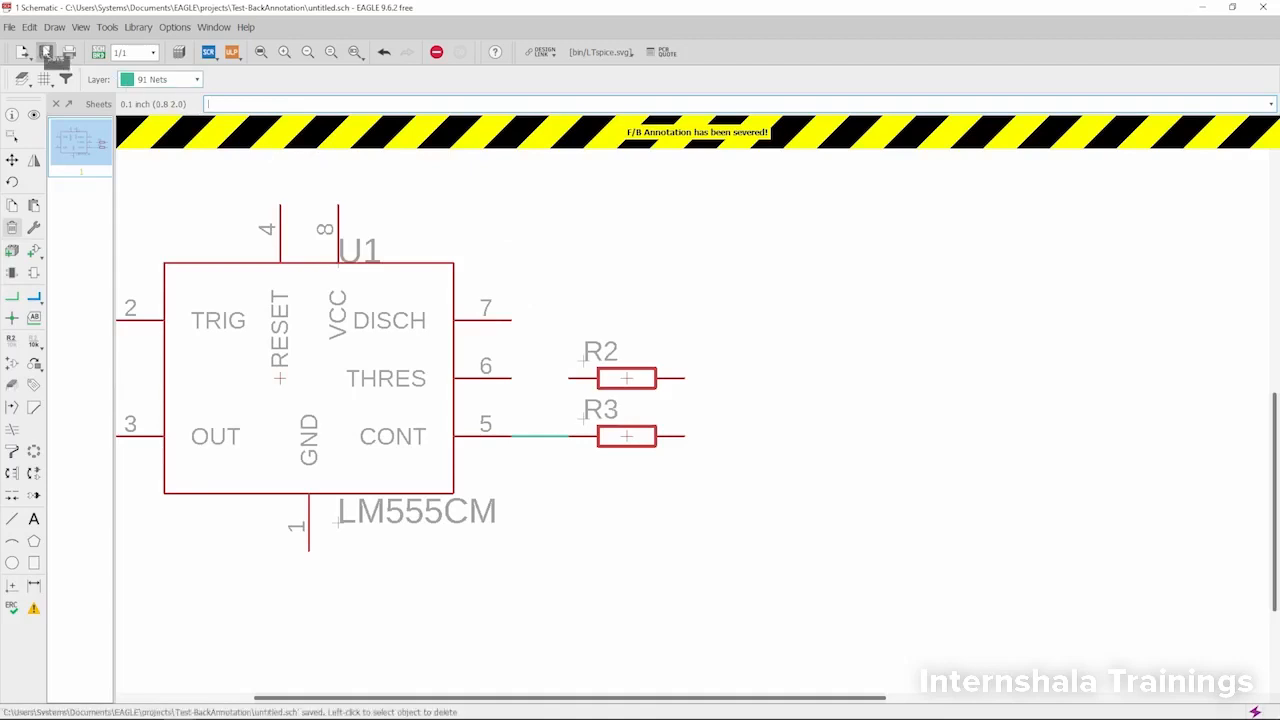
click(1263, 7)
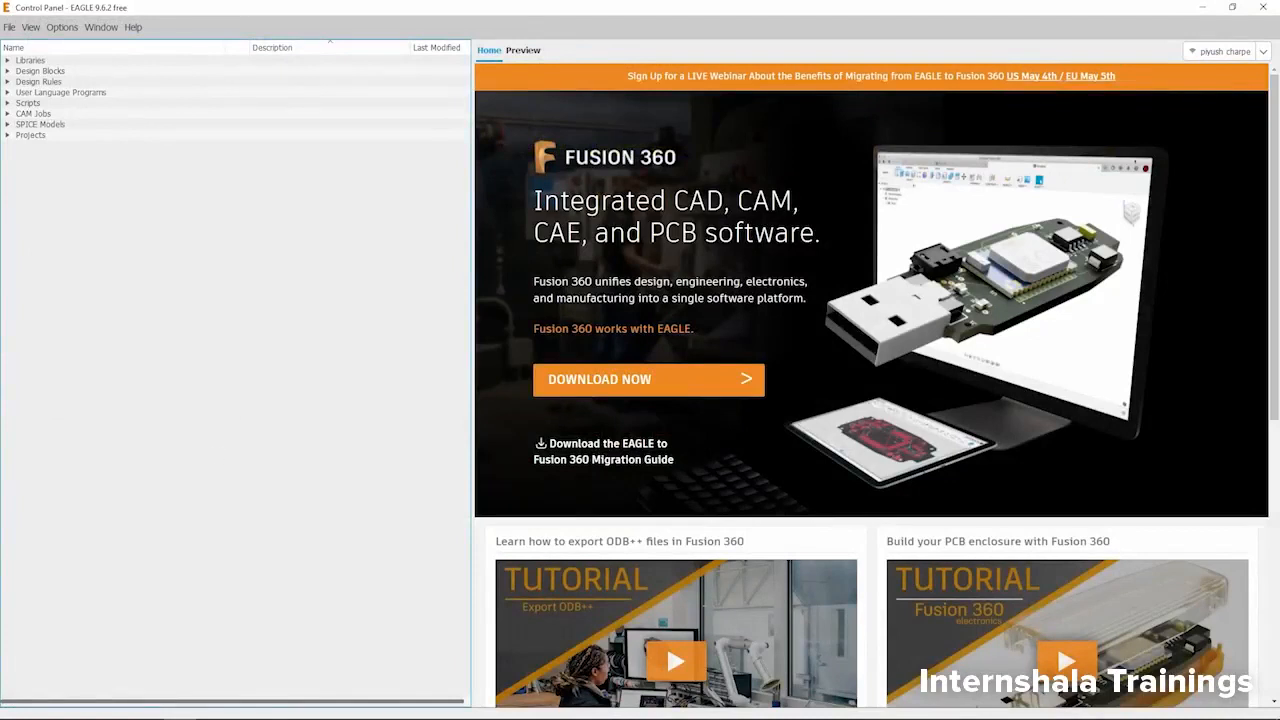
- Switch to File Explorer, reopen untitled.sch from the Test-BackAnnotation project folder, and acknowledge the inconsistency warning
click(82, 712)
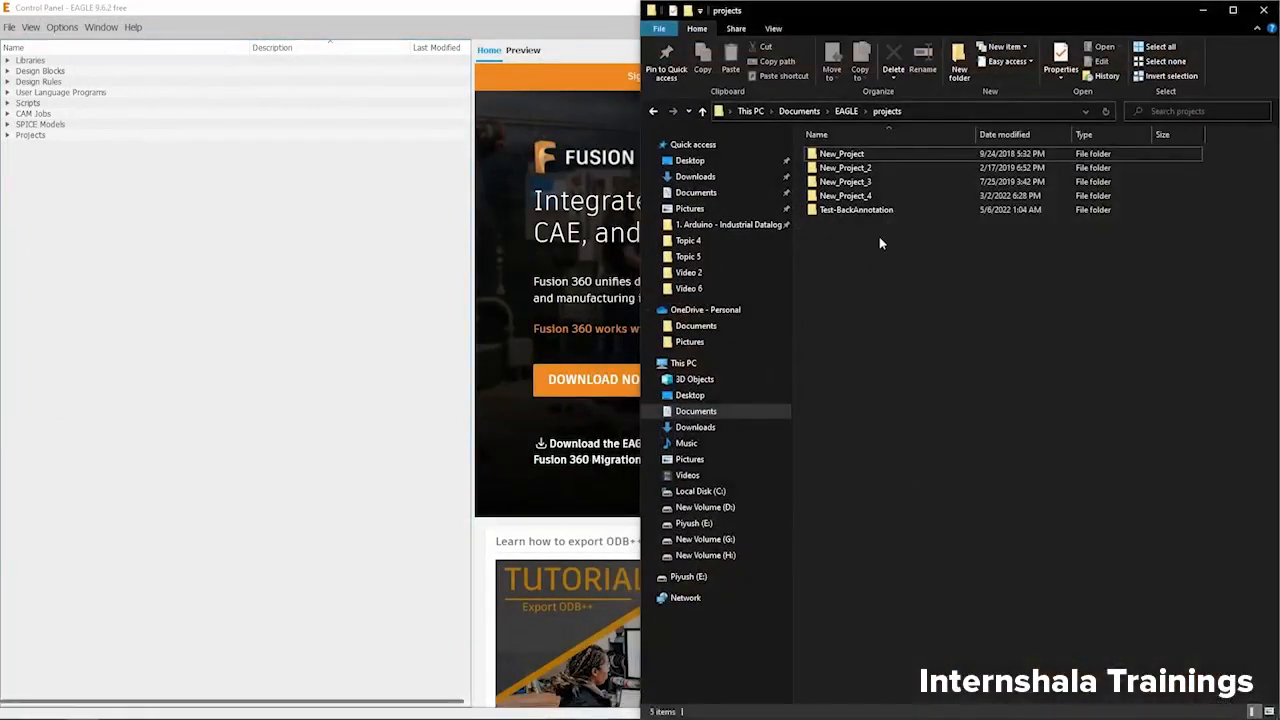
double_click(876, 210)
double_click(872, 196)
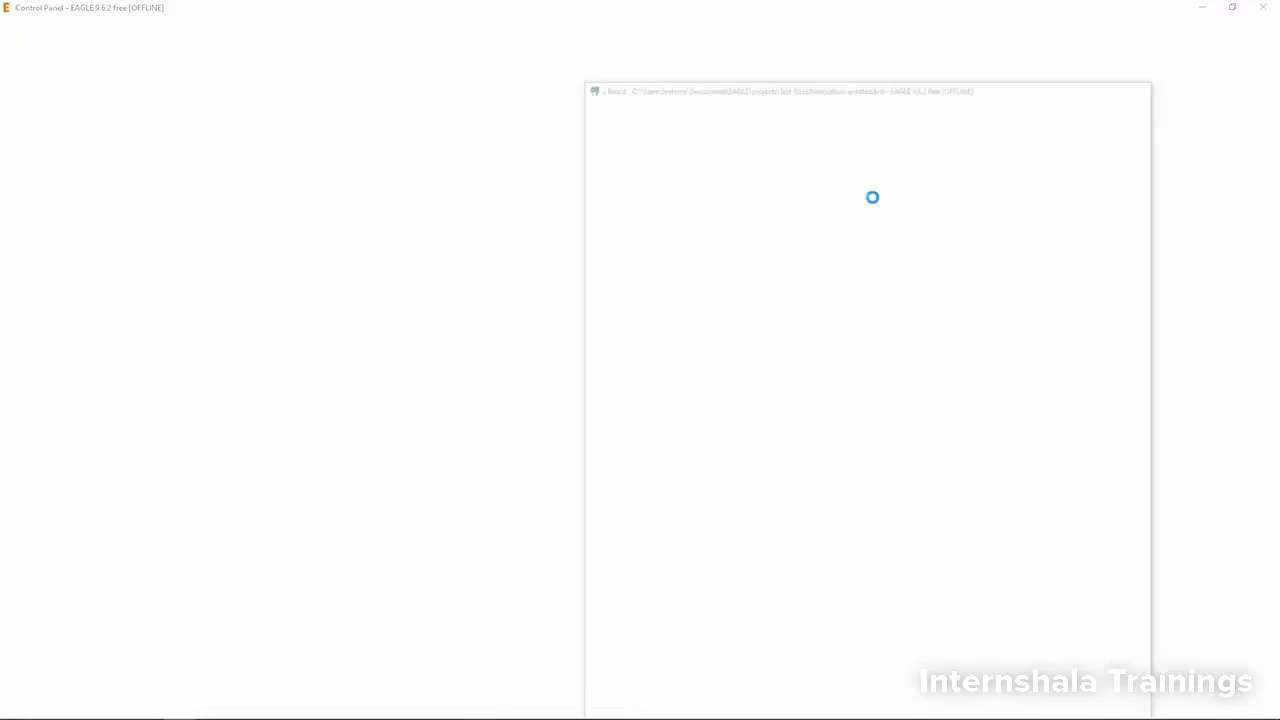
drag(868, 152, 368, 152)
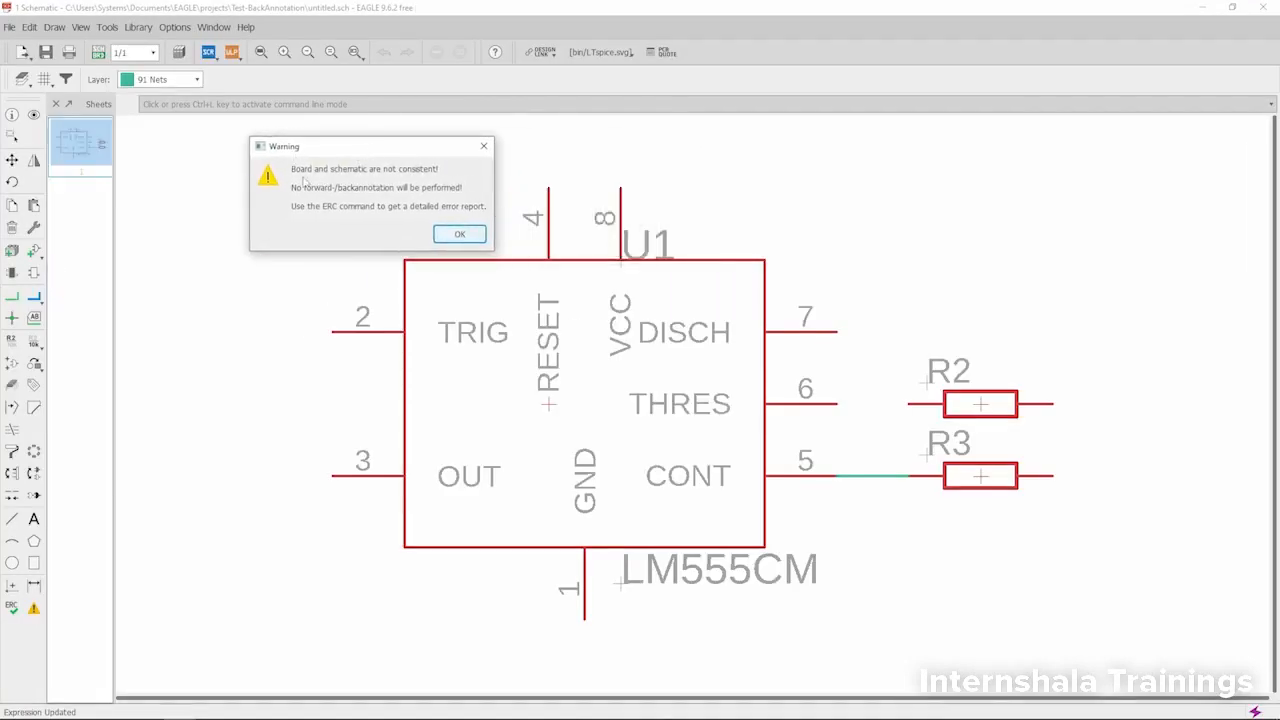
click(460, 234)
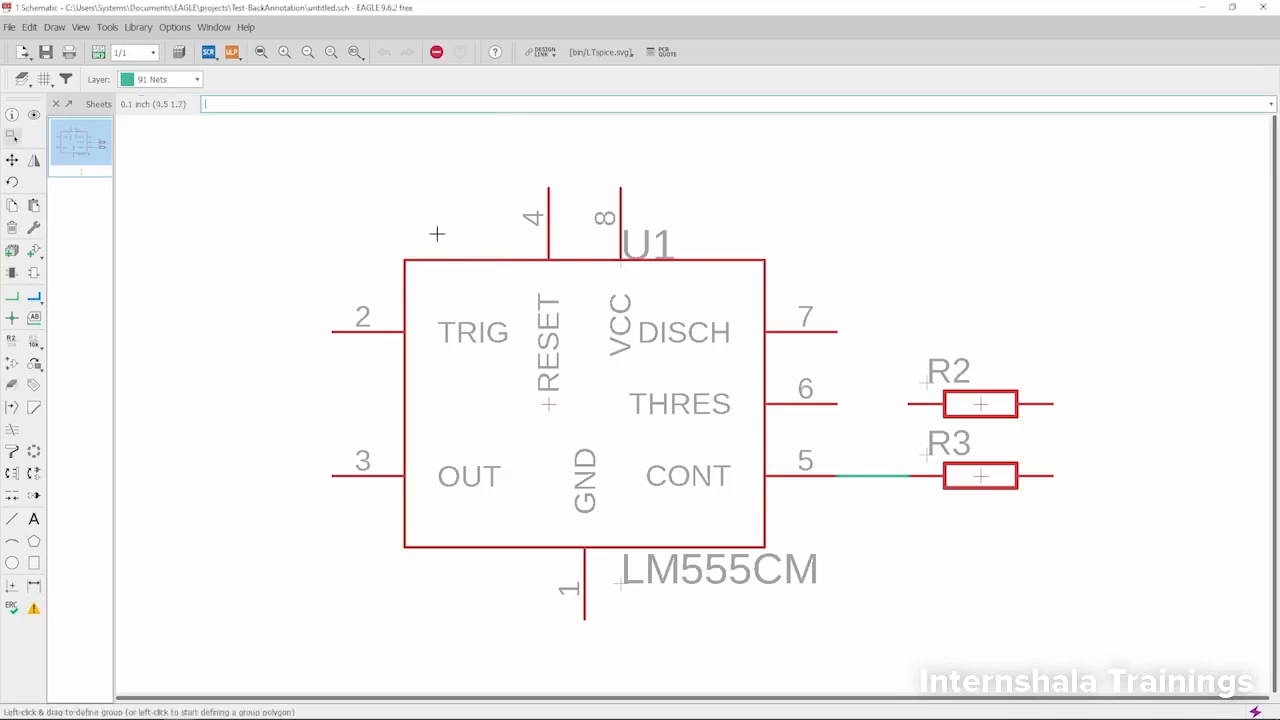
- Run the ERC on the schematic, examine the consistency error about part R1, and close the error list
click(33, 610)
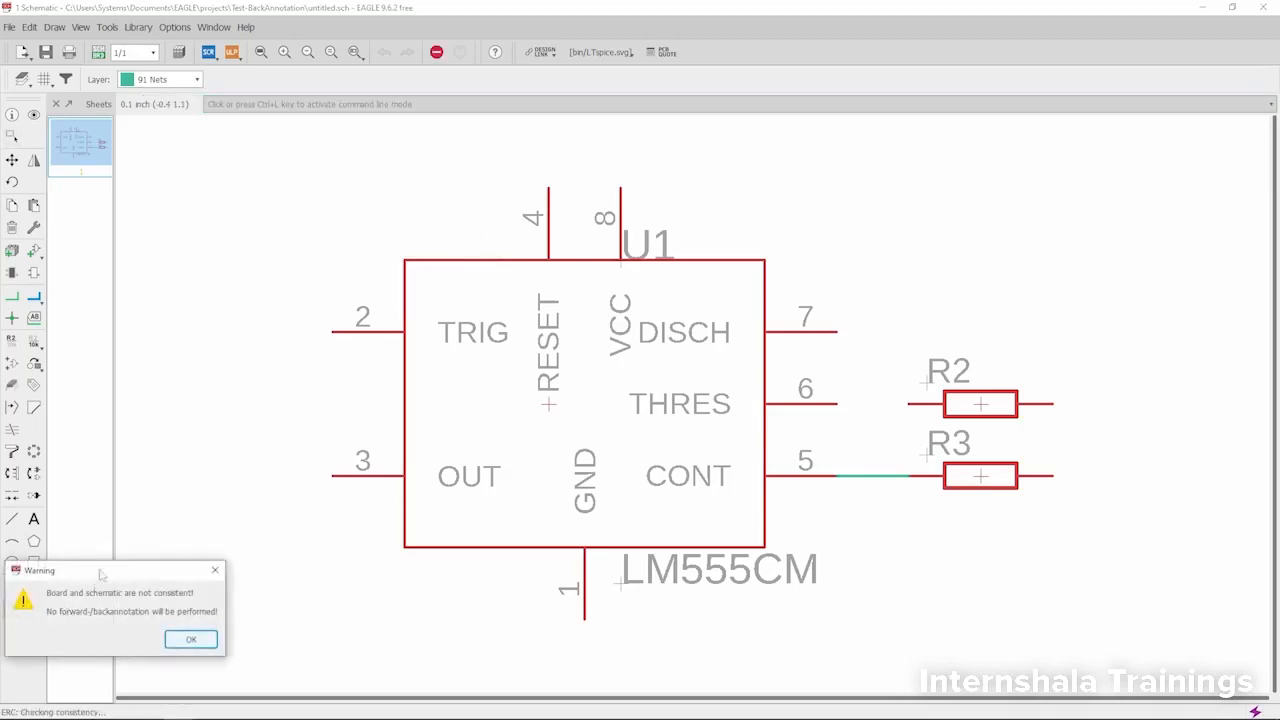
click(346, 479)
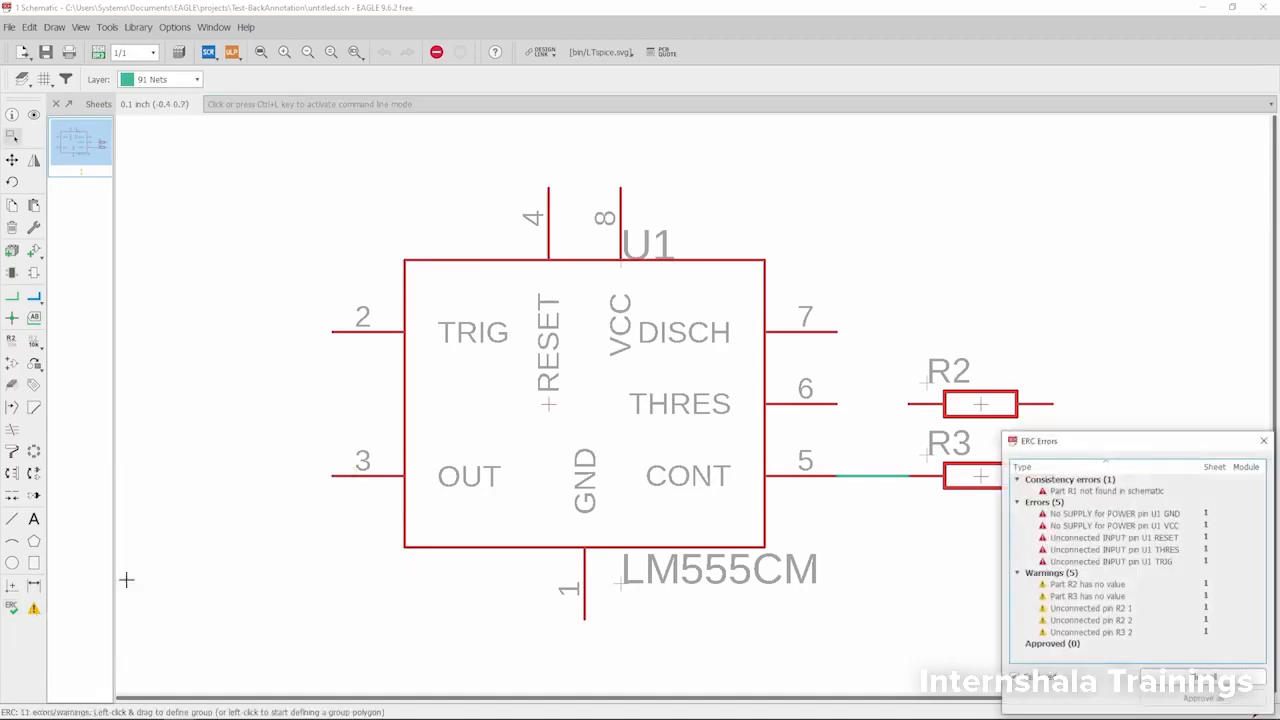
click(12, 608)
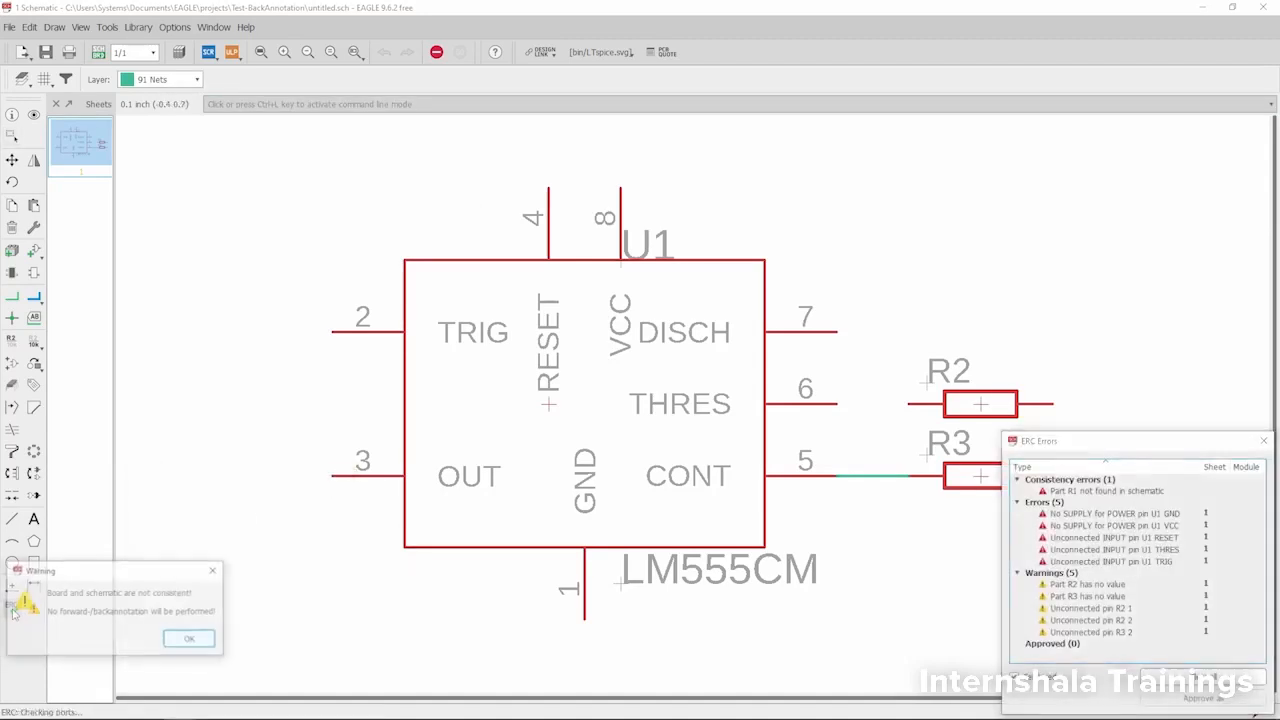
click(190, 640)
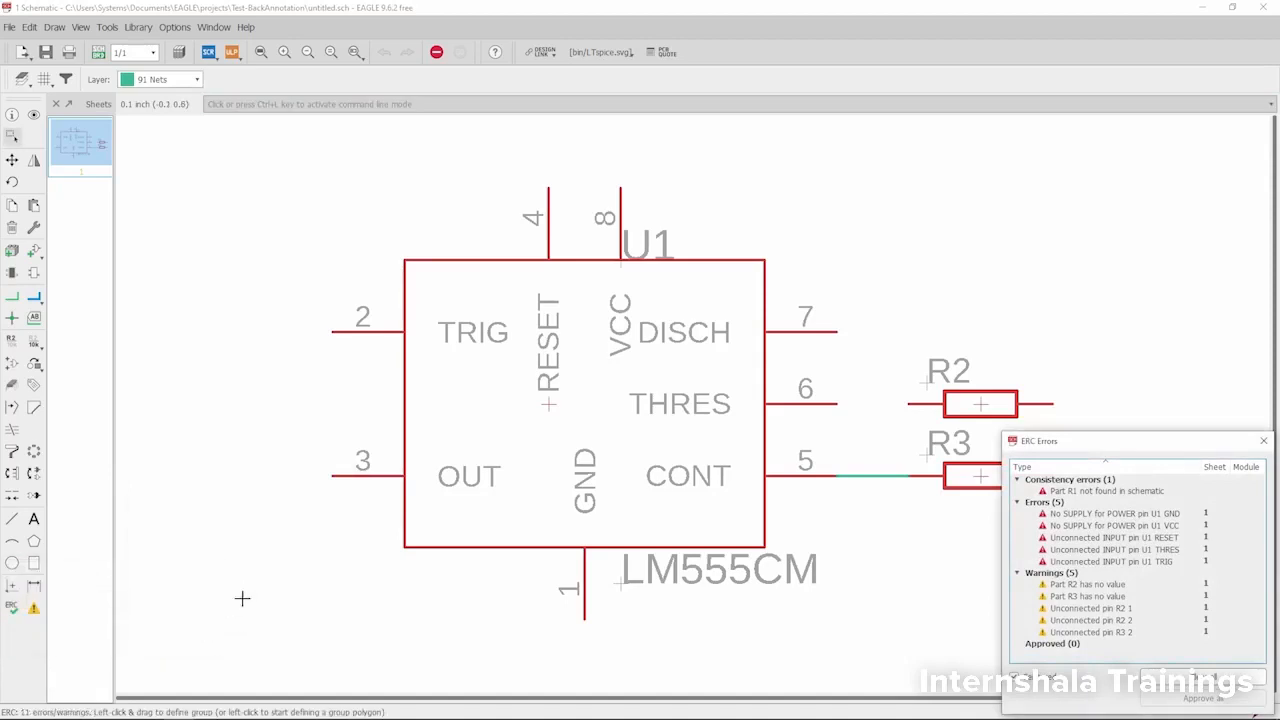
drag(1067, 447, 209, 127)
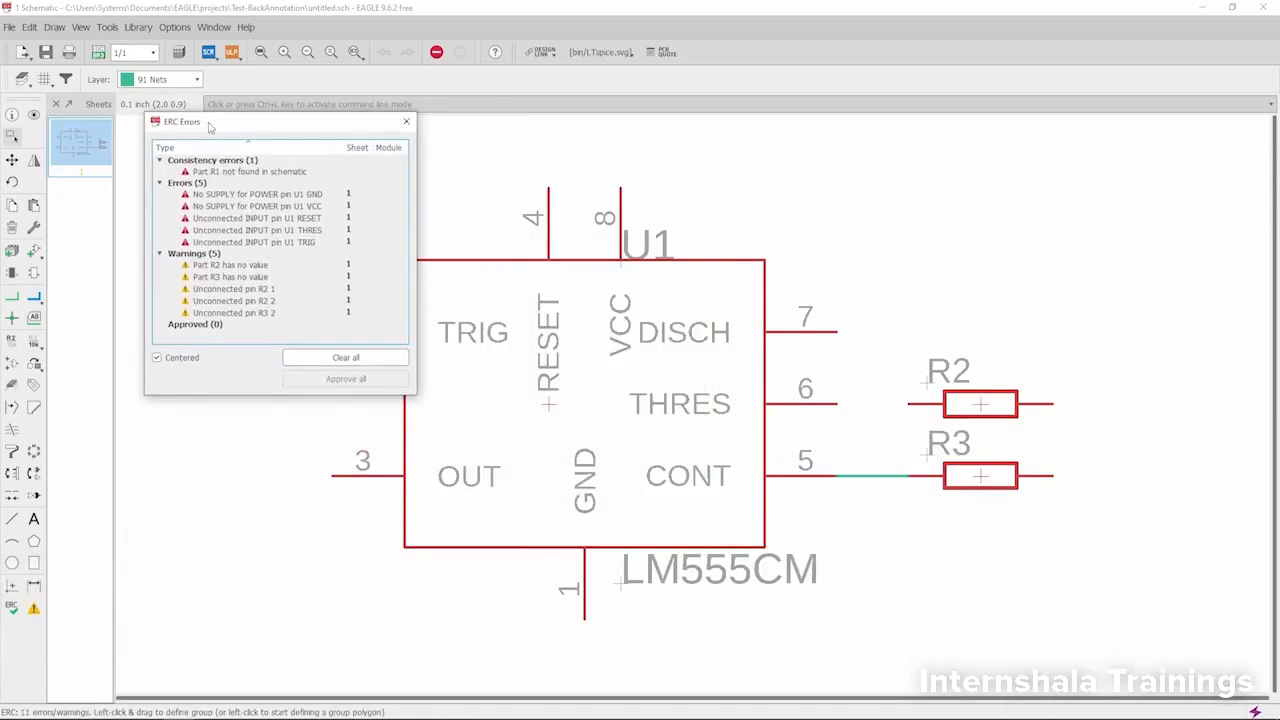
click(222, 175)
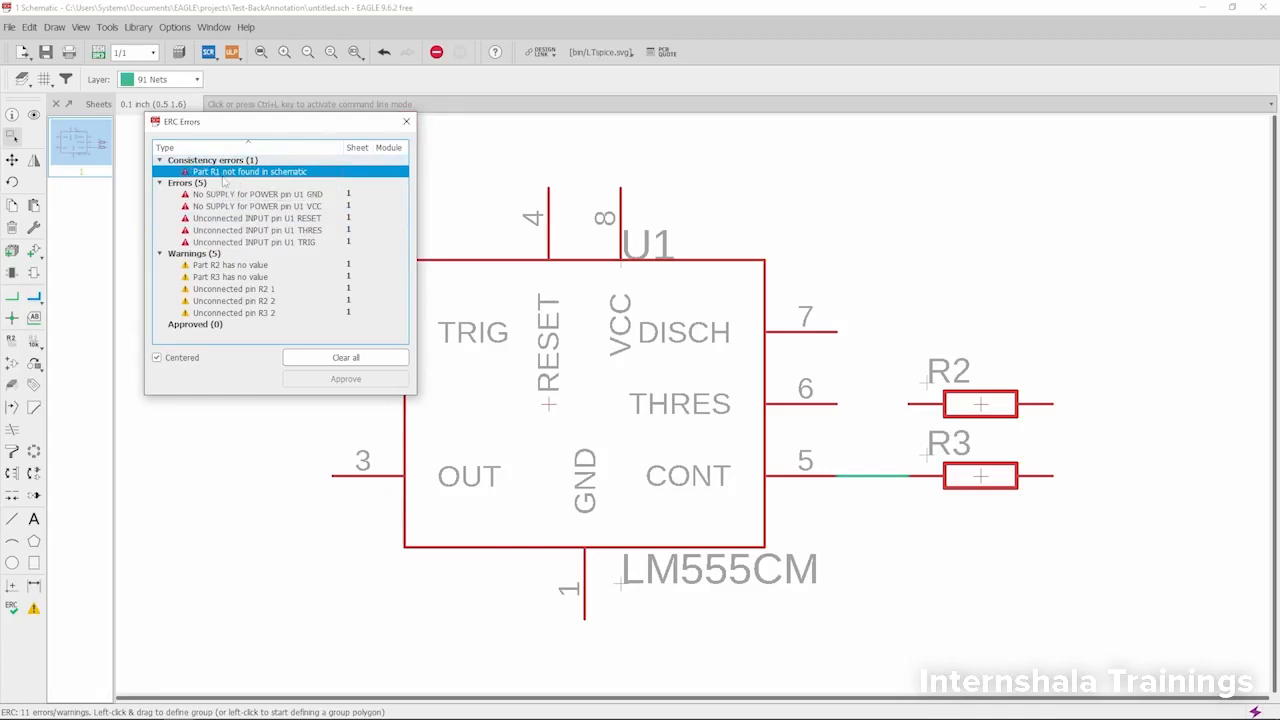
click(406, 121)
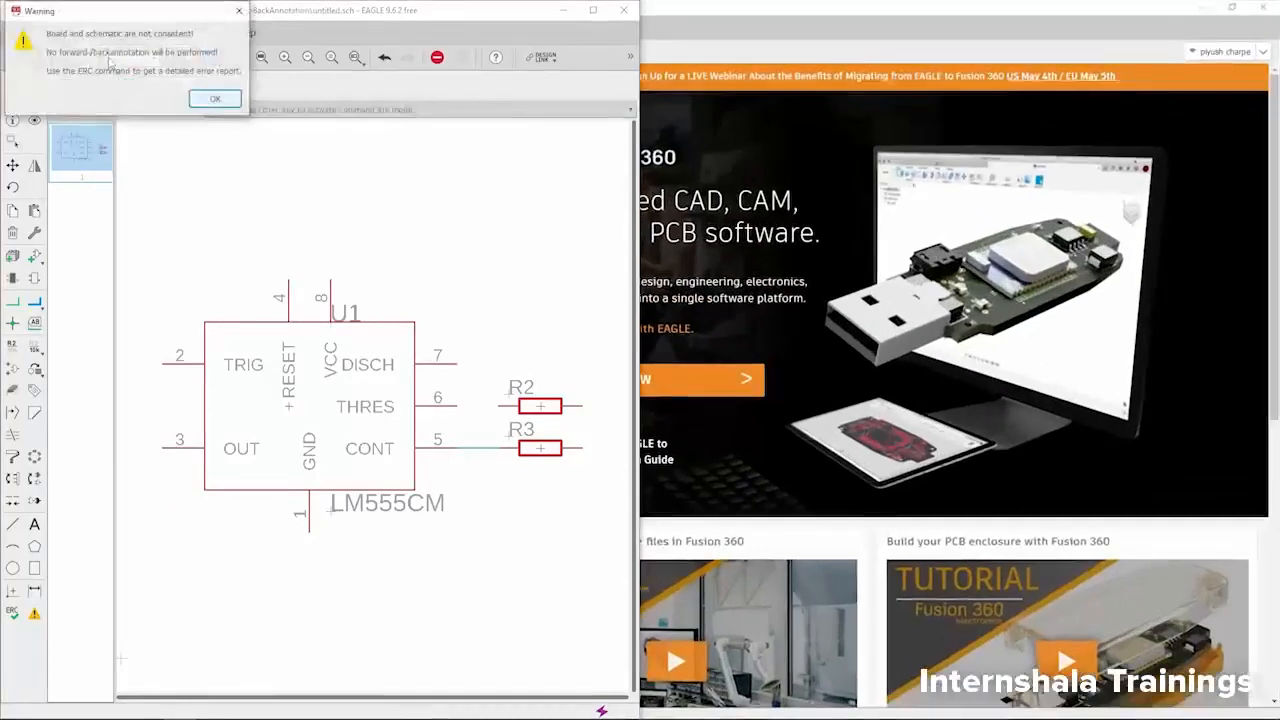
- Bring up the board layout beside the schematic and compare the parts in both
click(215, 98)
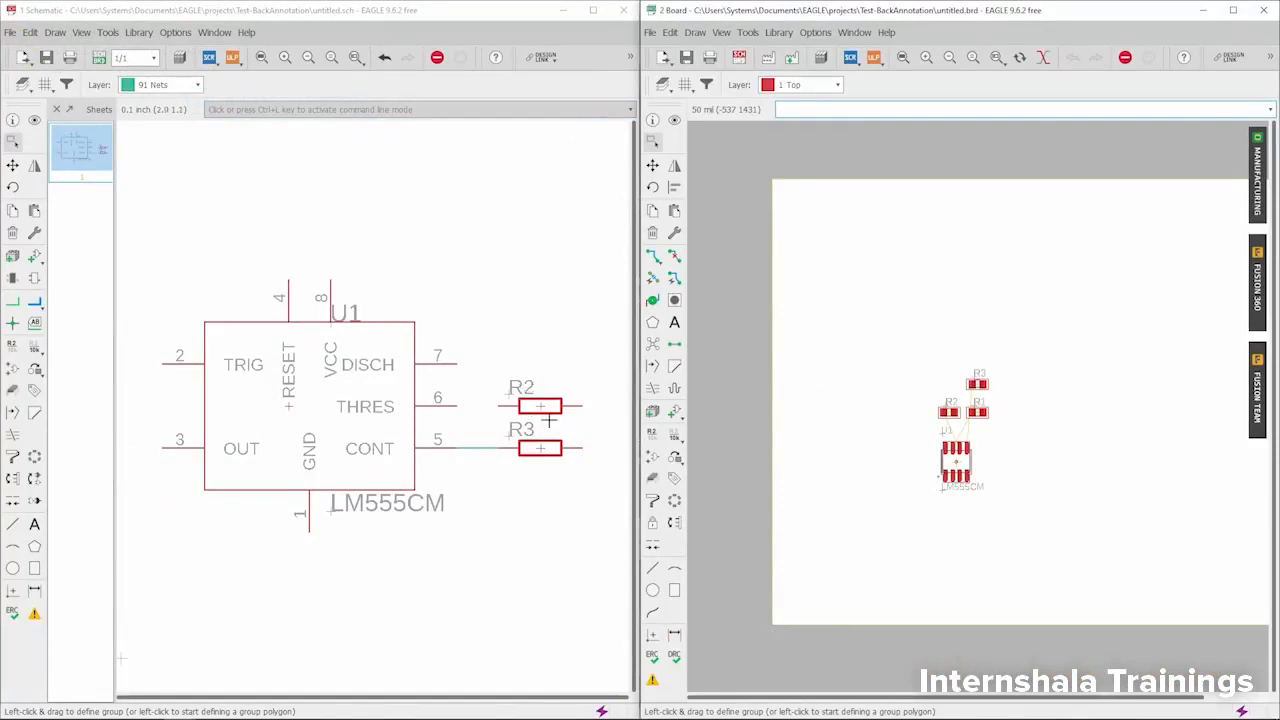
scroll(576, 445, up, 1)
scroll(350, 348, down, 1)
scroll(295, 345, up, 2)
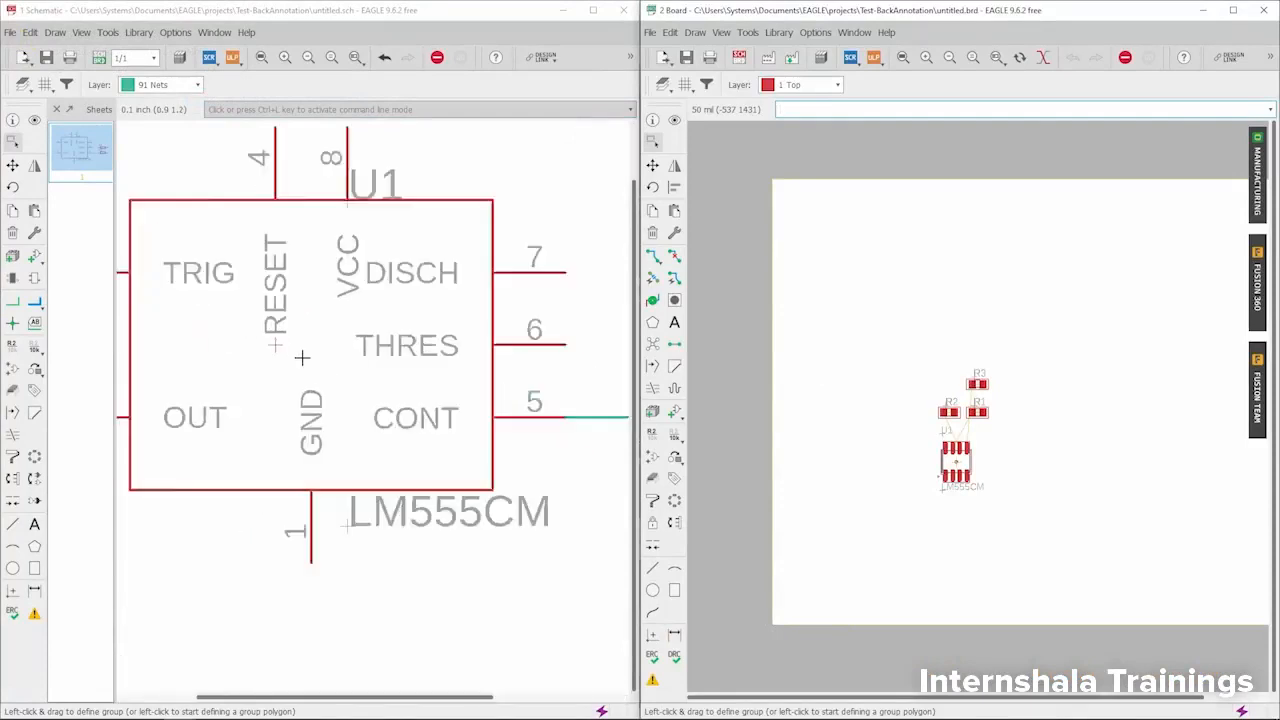
scroll(286, 340, up, 1)
scroll(280, 345, down, 4)
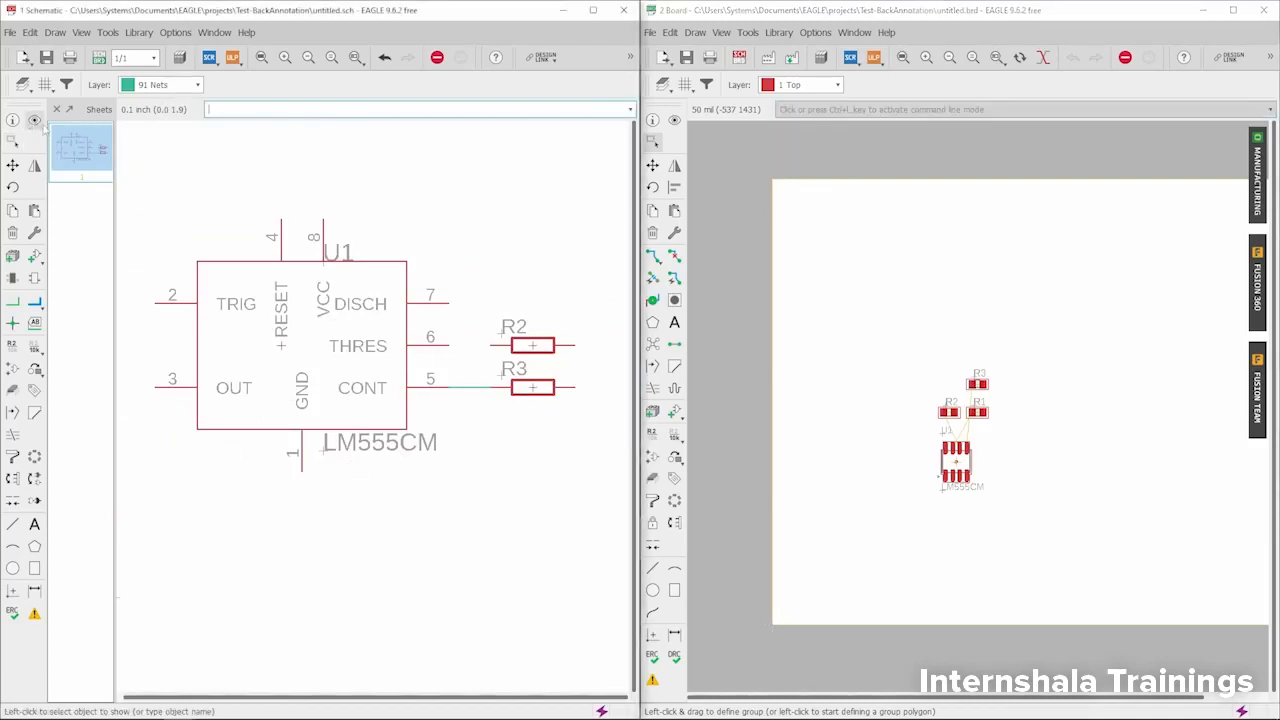
- Use the Show tool on U1 in the schematic and check whether it is highlighted in the board
click(33, 120)
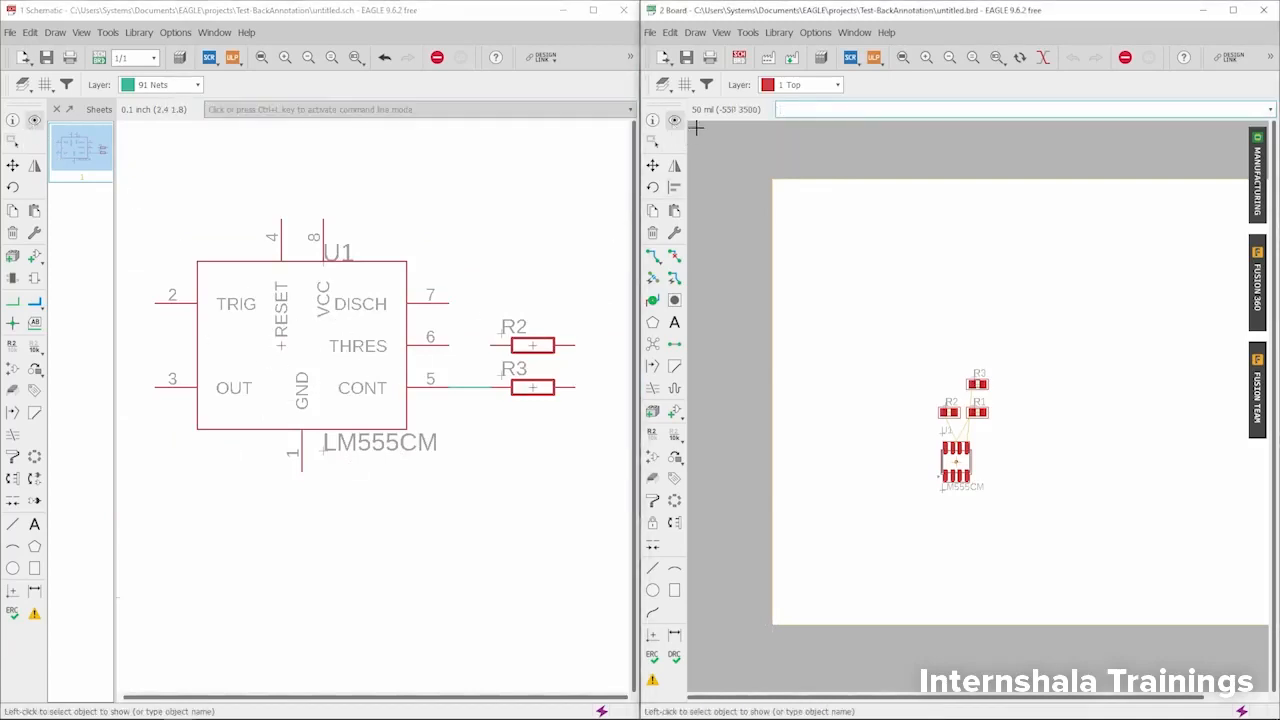
scroll(300, 365, up, 3)
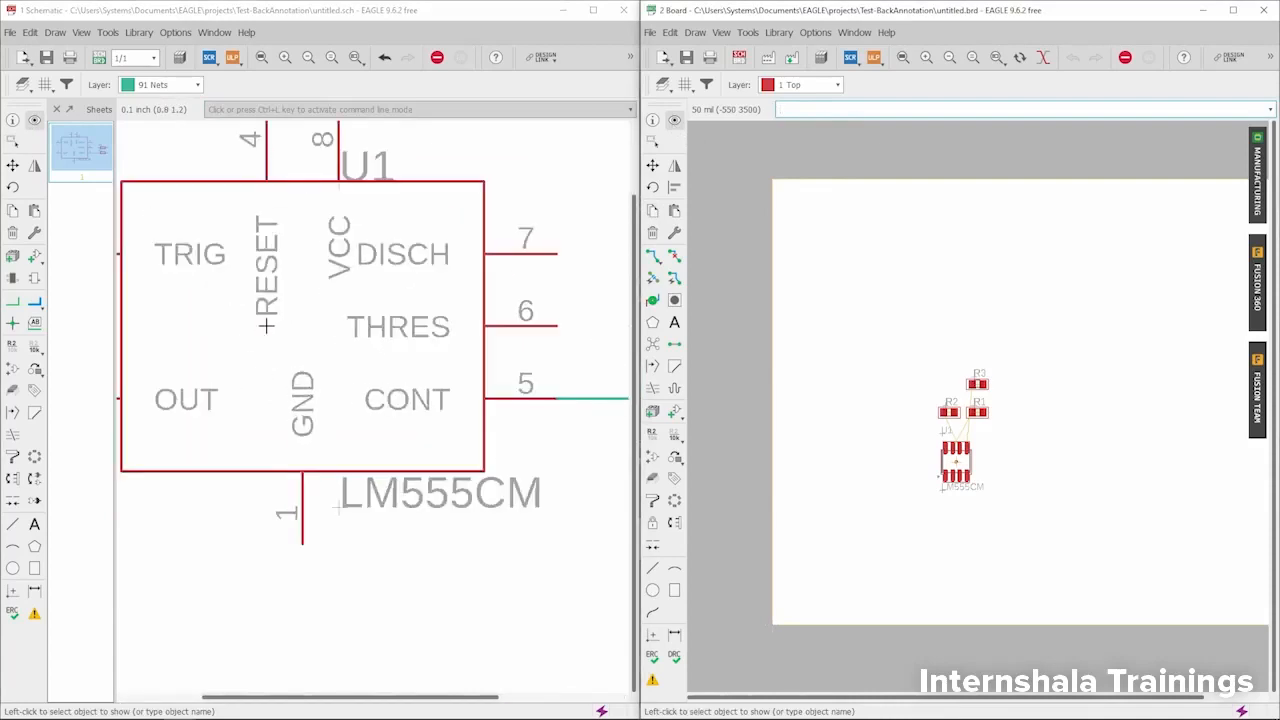
click(266, 326)
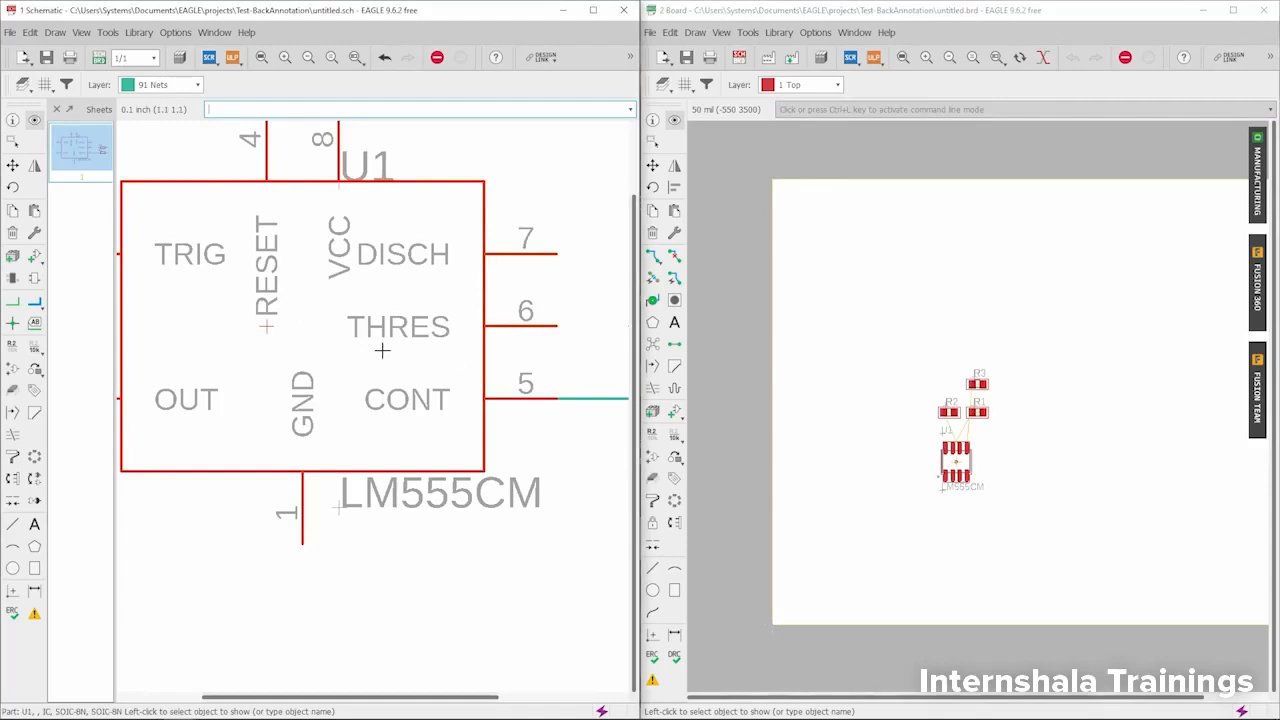
scroll(974, 492, up, 4)
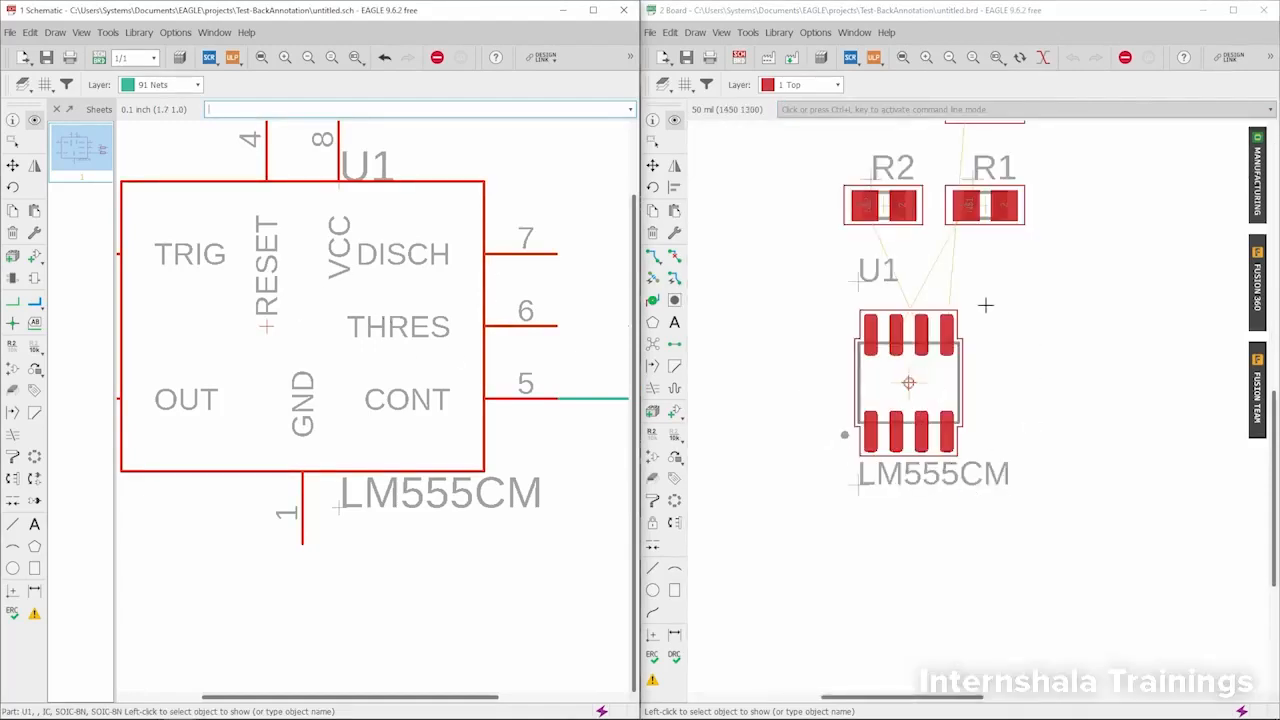
scroll(900, 460, down, 4)
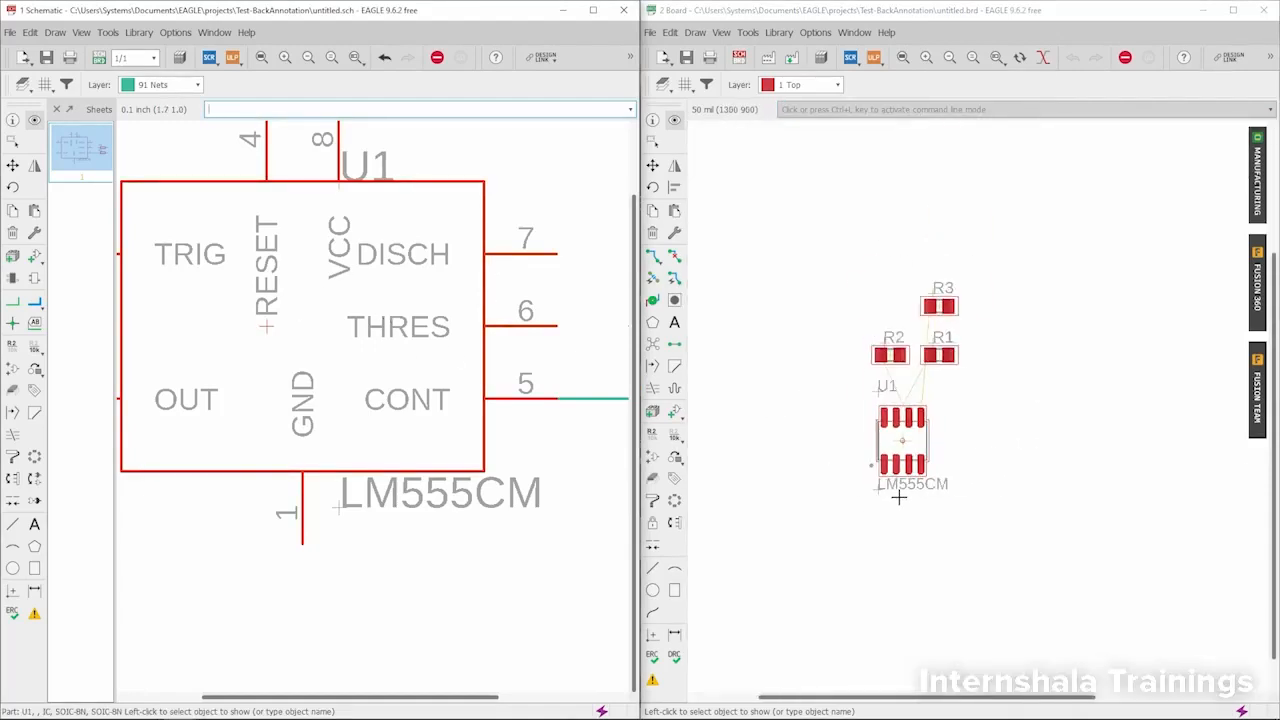
scroll(216, 360, down, 2)
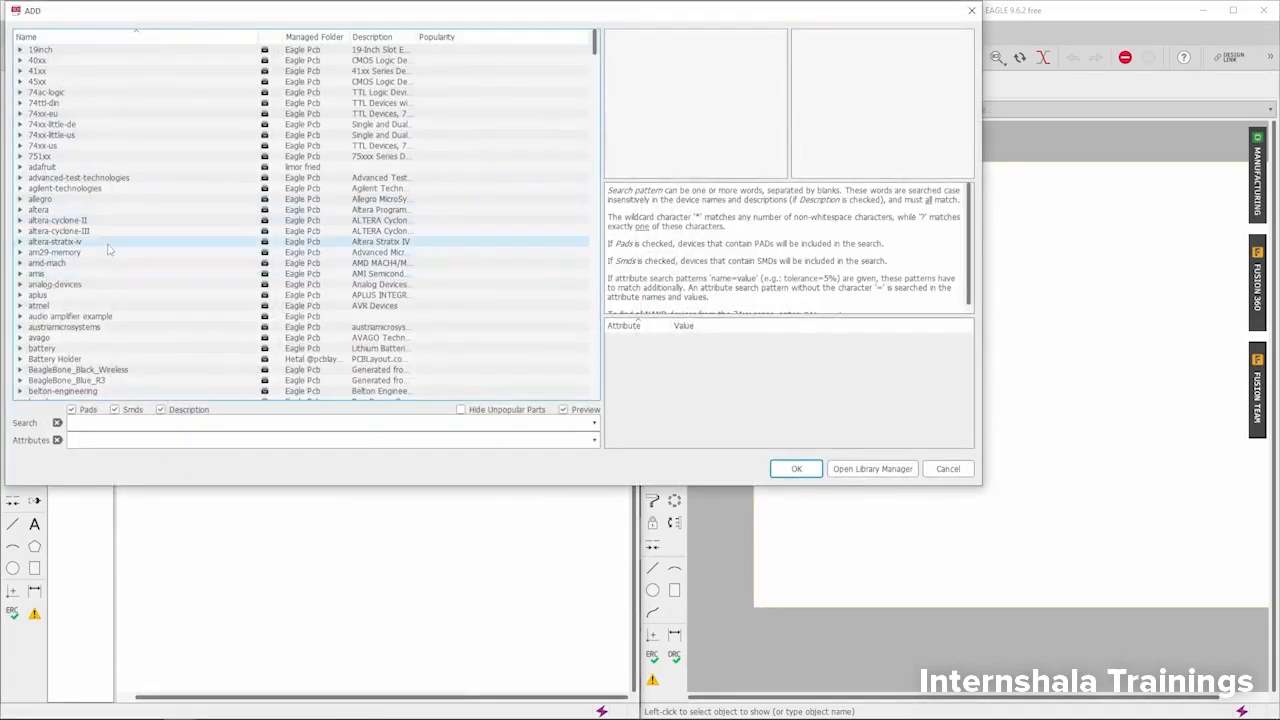
- Add a second LM555CM from the IC library to the schematic, above and beside U1, and end part placement
scroll(110, 250, down, 8)
scroll(110, 250, down, 18)
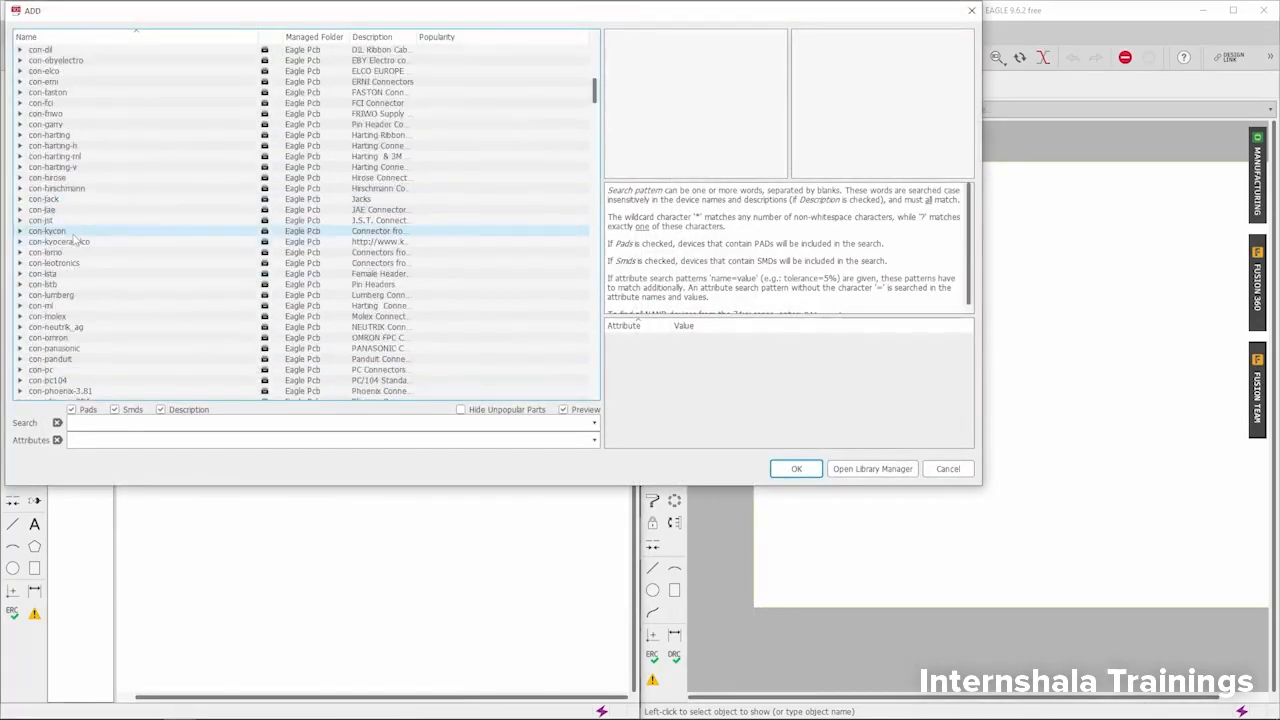
scroll(75, 240, down, 14)
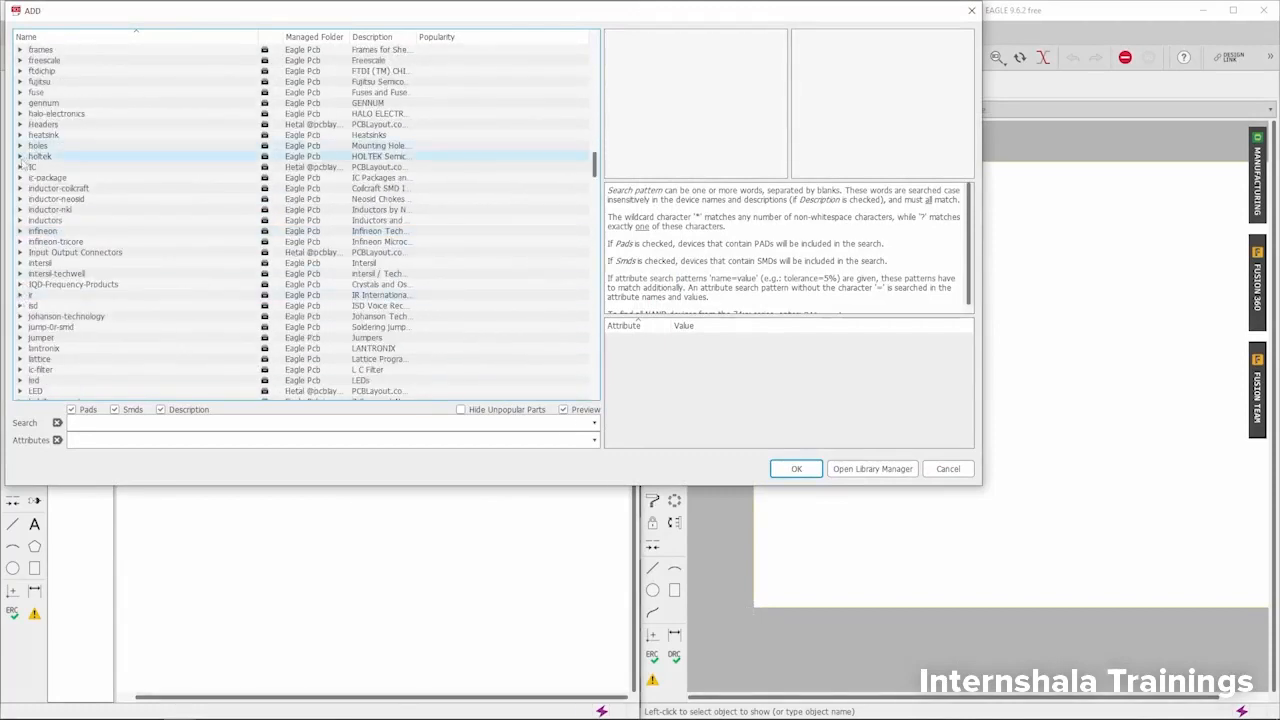
double_click(28, 168)
click(85, 263)
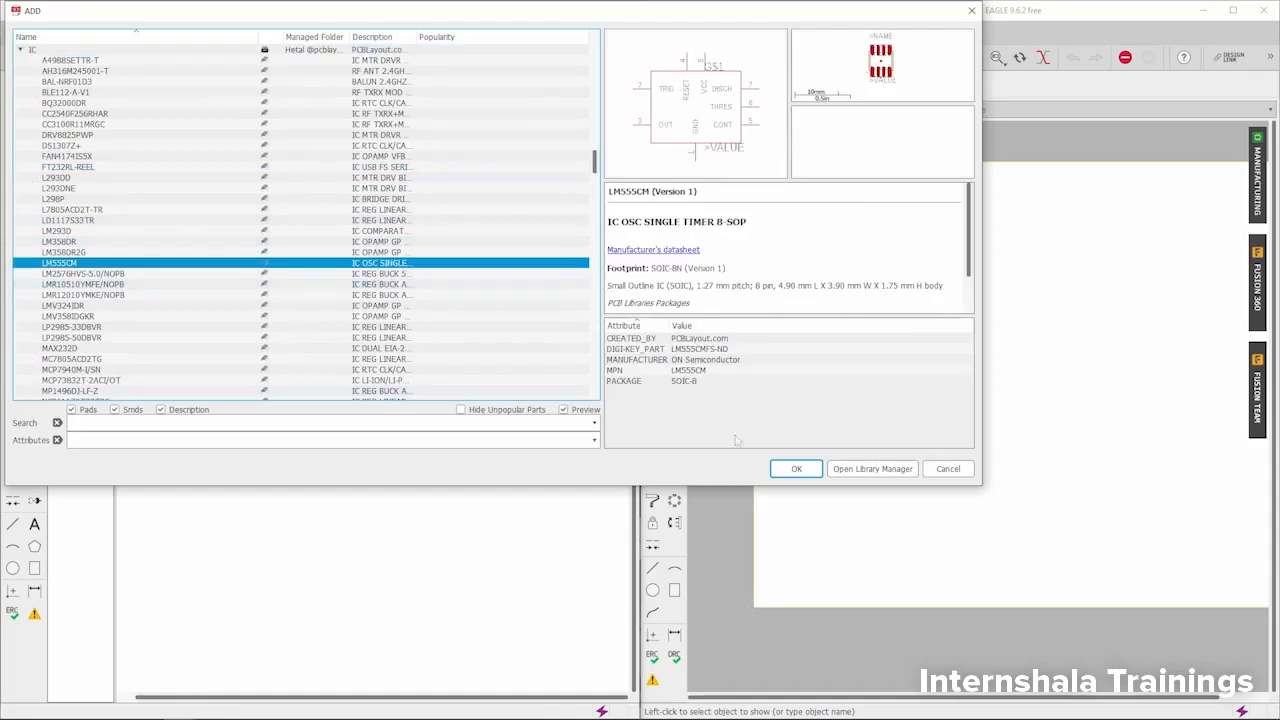
click(789, 470)
scroll(334, 326, down, 5)
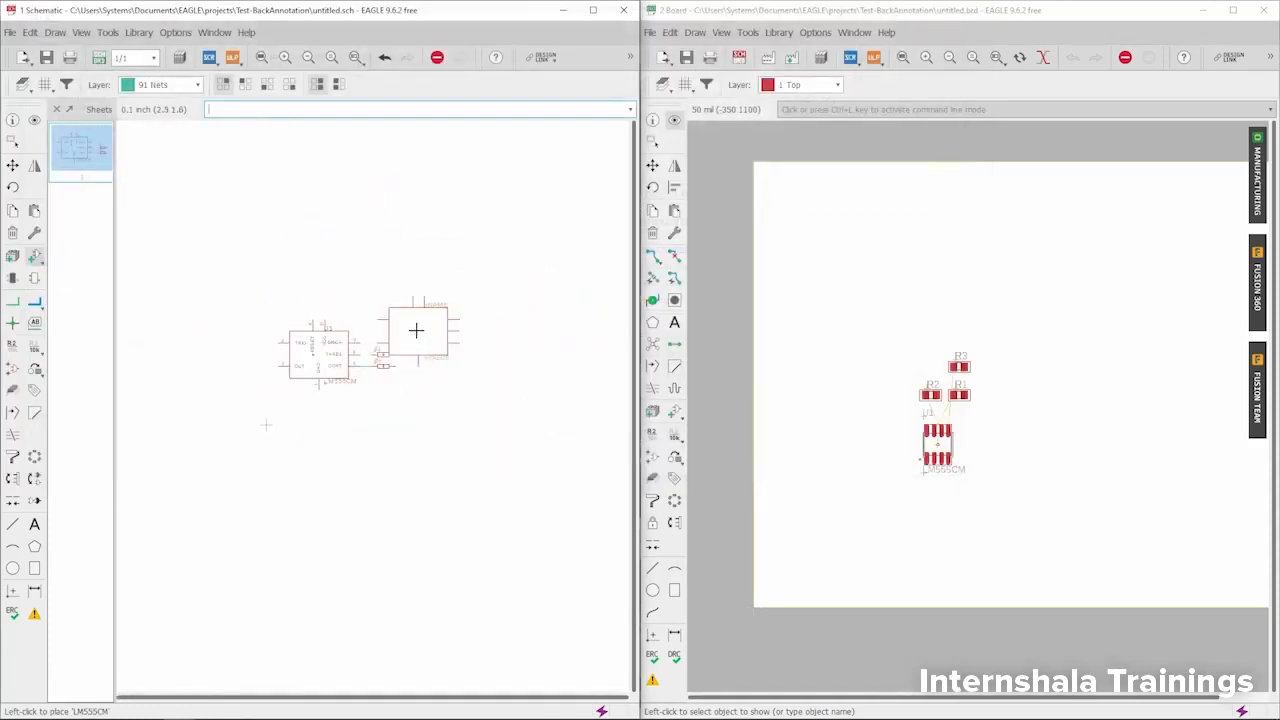
scroll(418, 310, up, 3)
click(421, 291)
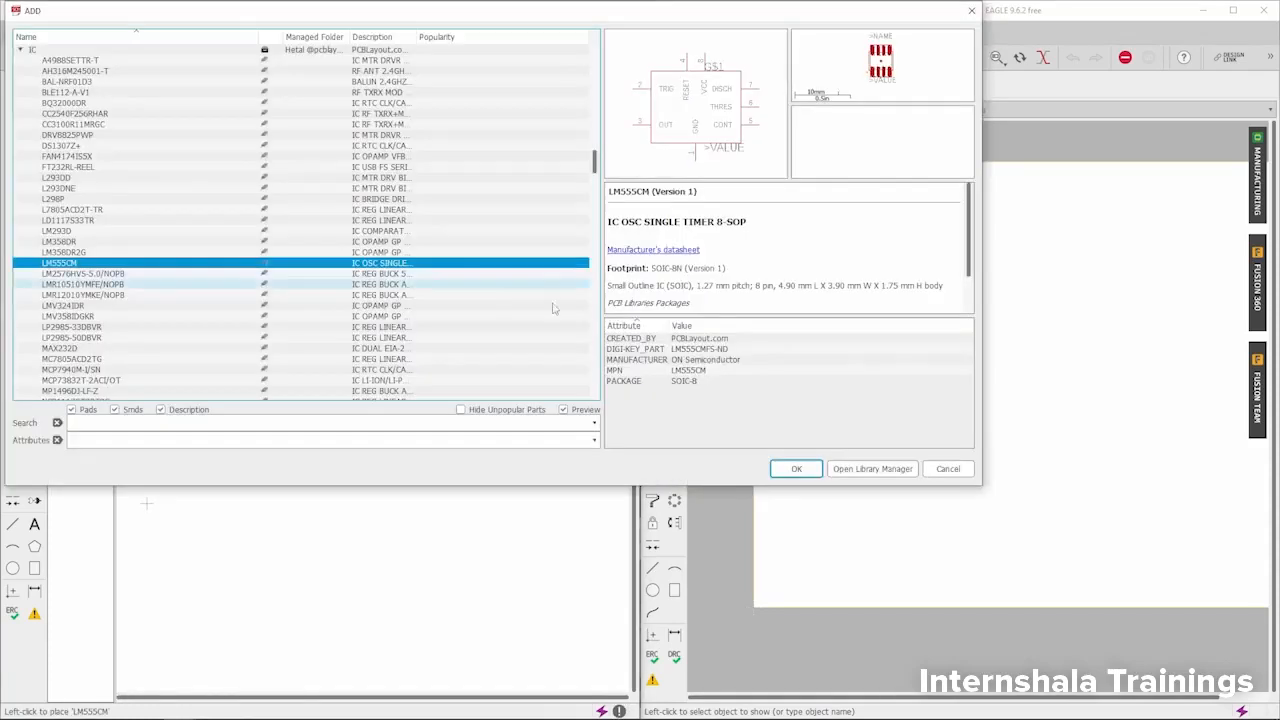
key(Escape)
click(974, 470)
- Check the board layout for the added LM555CM, and close the board window
scroll(849, 391, down, 3)
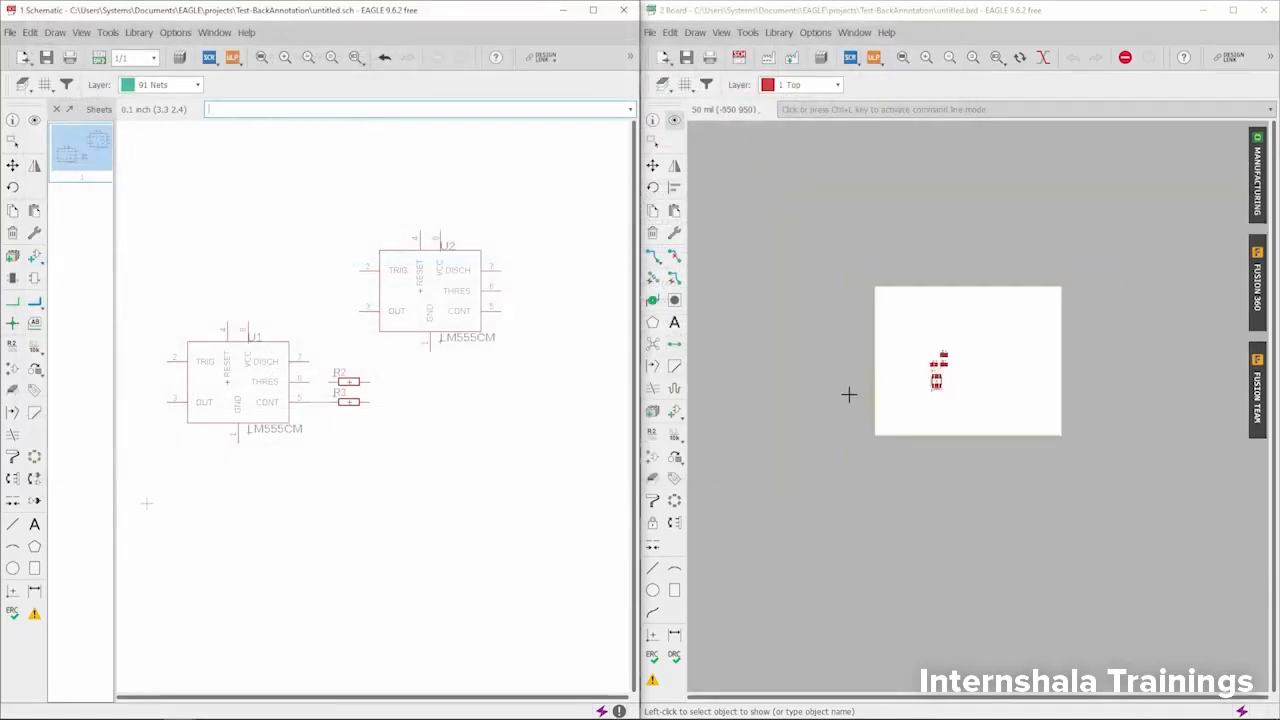
scroll(883, 388, up, 1)
scroll(883, 388, up, 4)
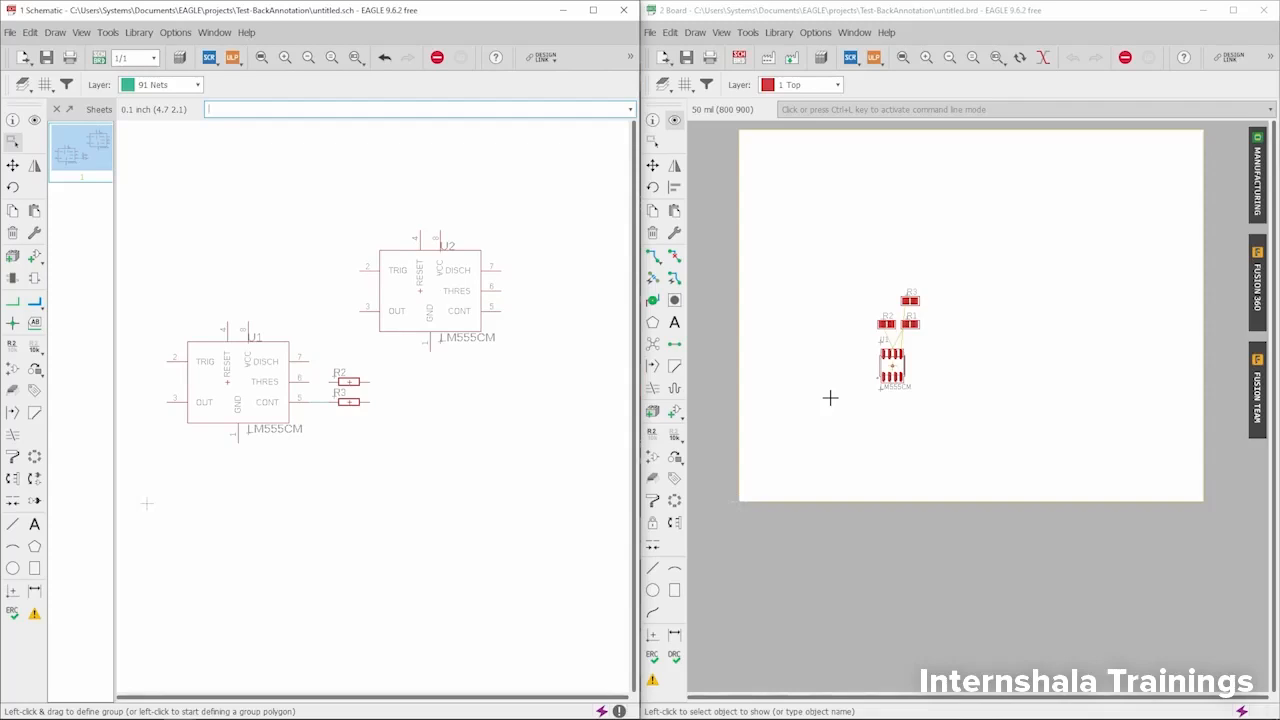
click(1272, 9)
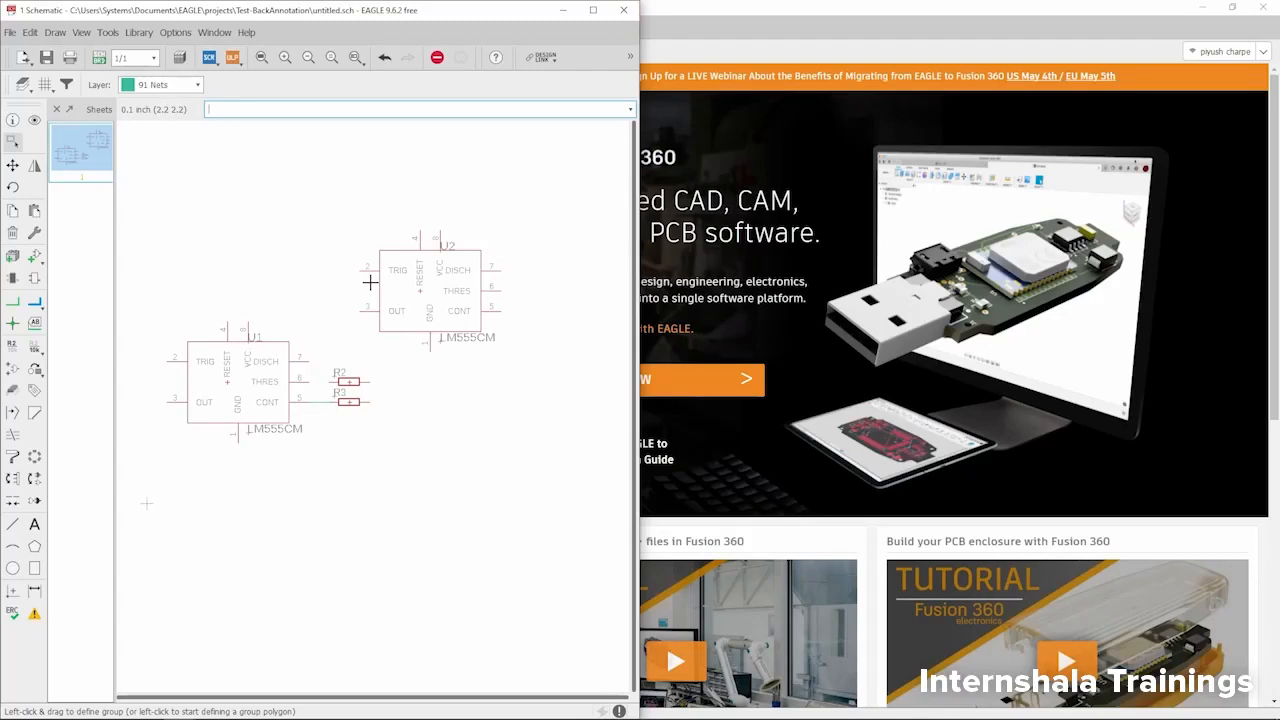
- Bring up the Test-BackAnnotation folder, reopen the board from the schematic past the inconsistency warning, and close the board again
click(81, 712)
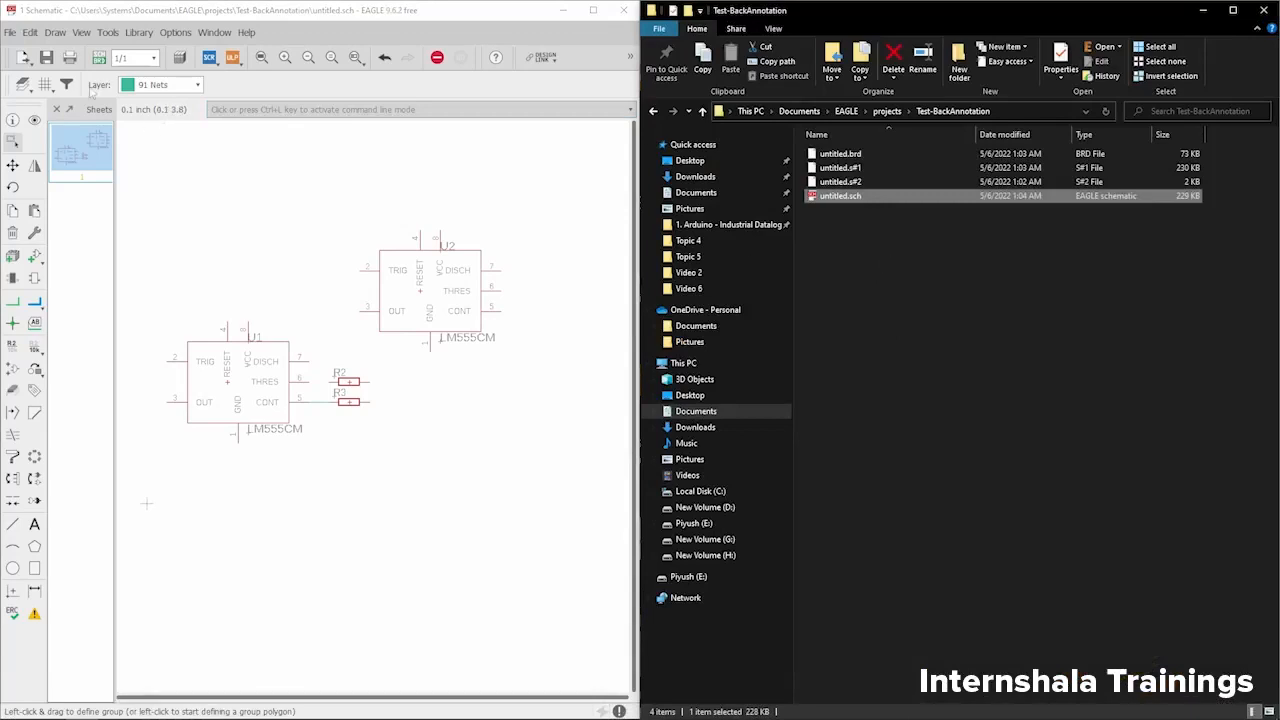
click(101, 59)
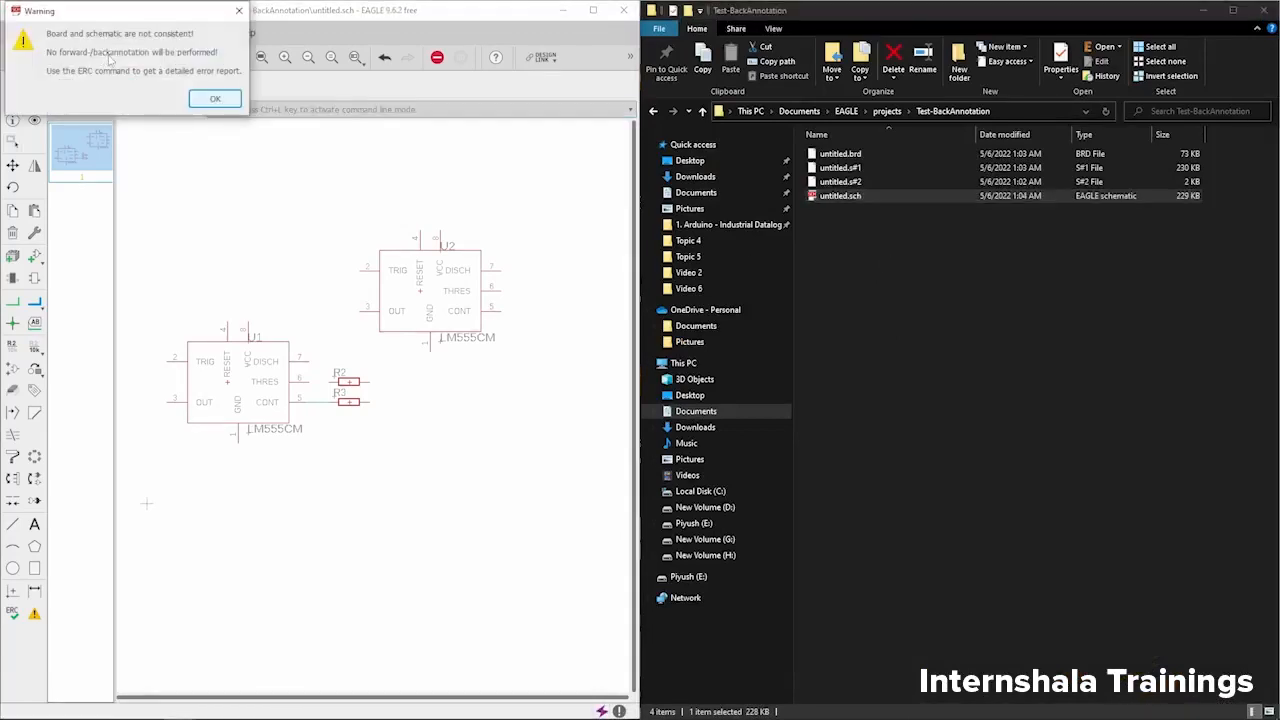
drag(121, 10, 268, 20)
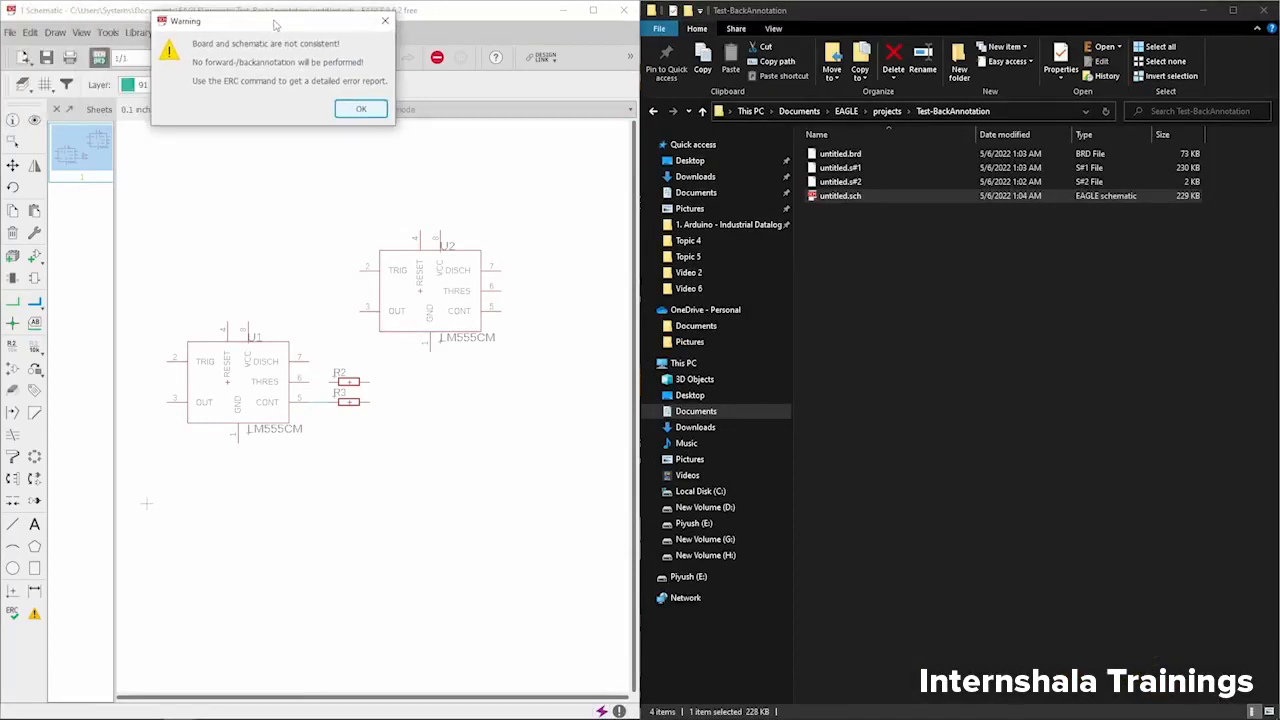
click(358, 110)
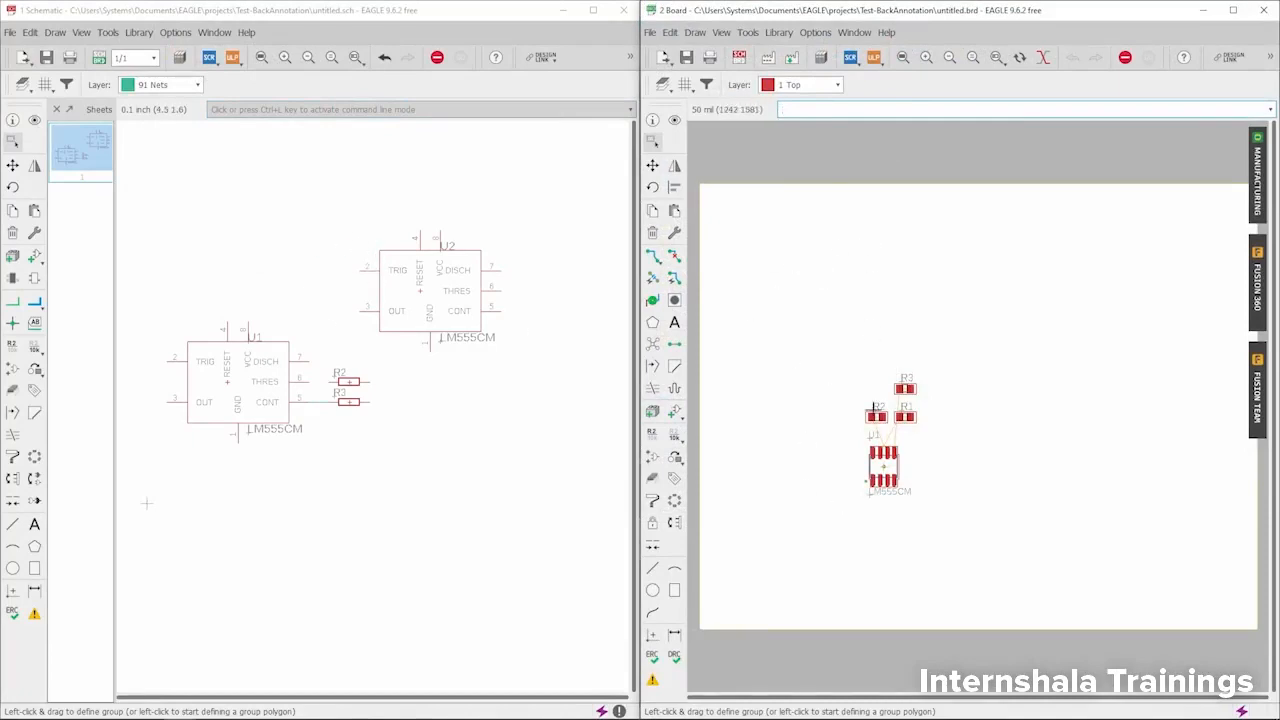
click(1262, 10)
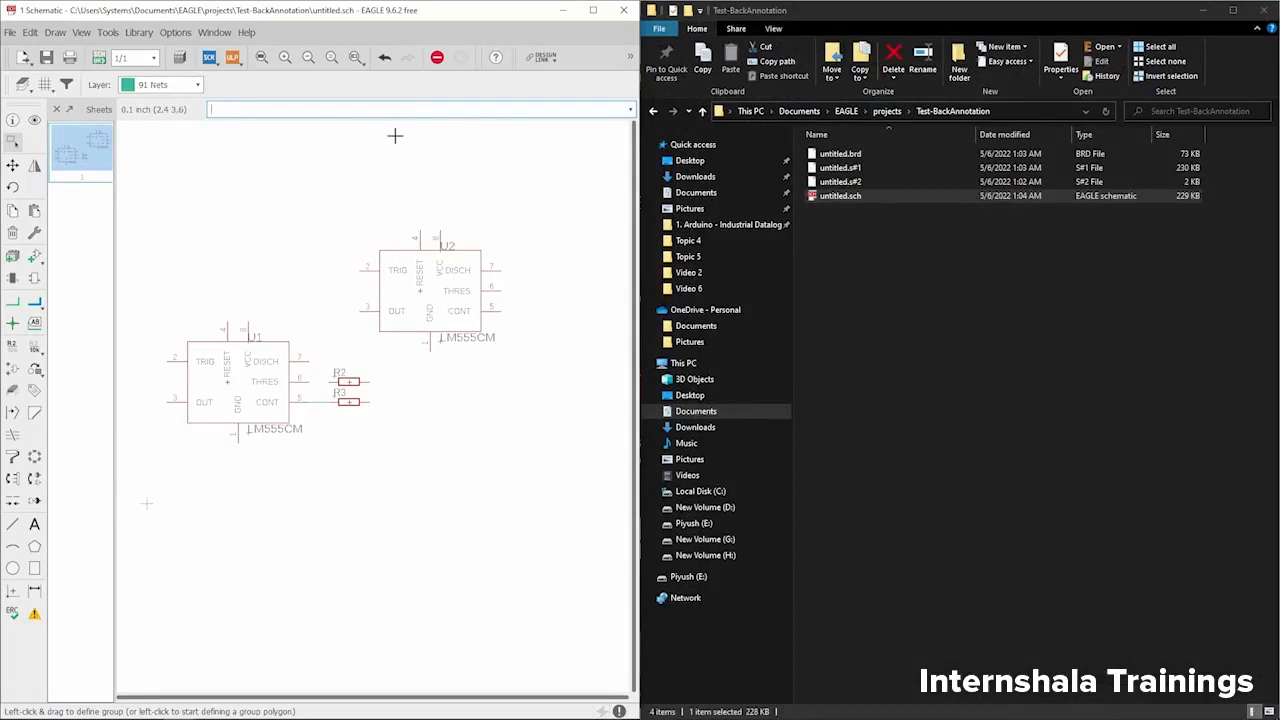
- Delete untitled.brd from the project folder and generate a new board from the schematic
click(849, 158)
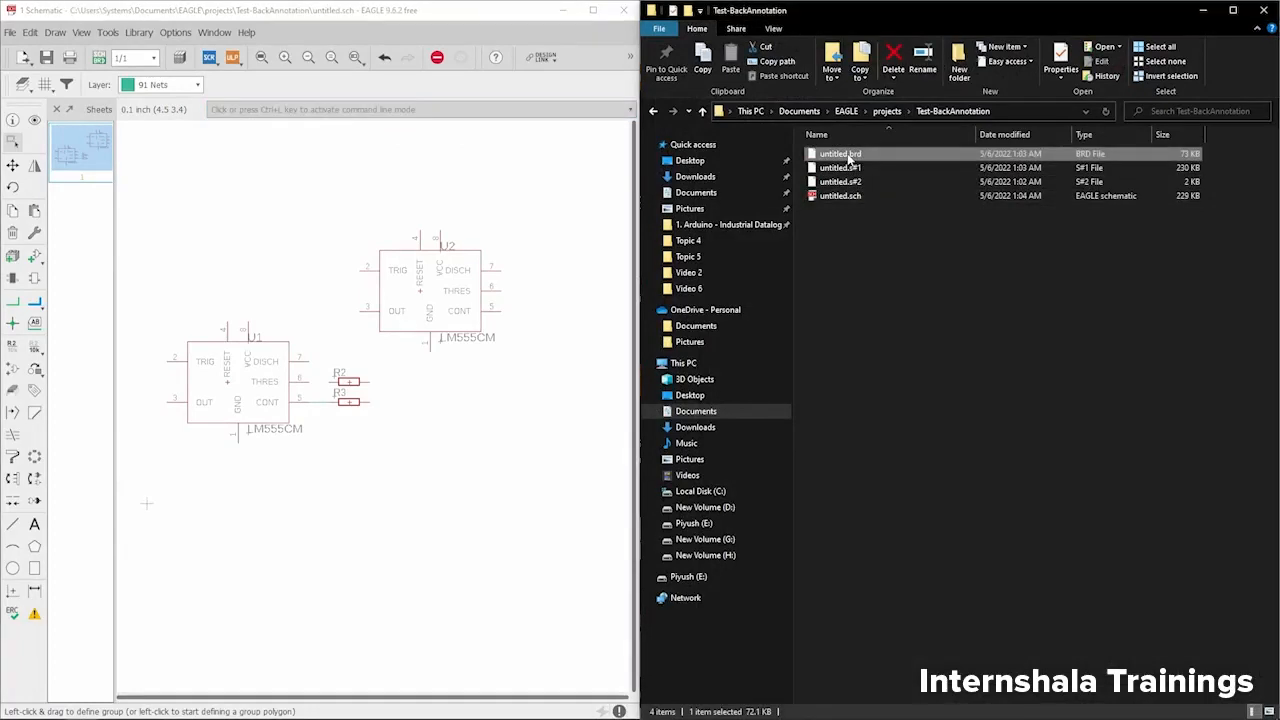
key(Delete)
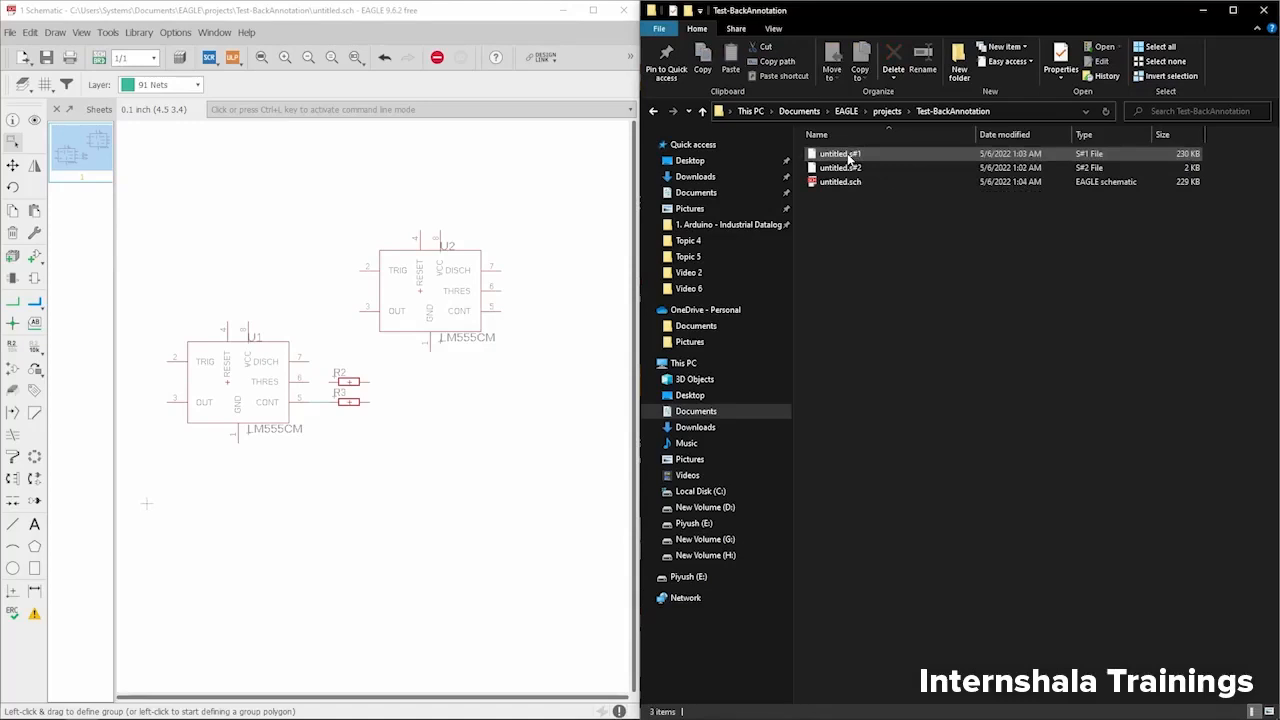
click(343, 177)
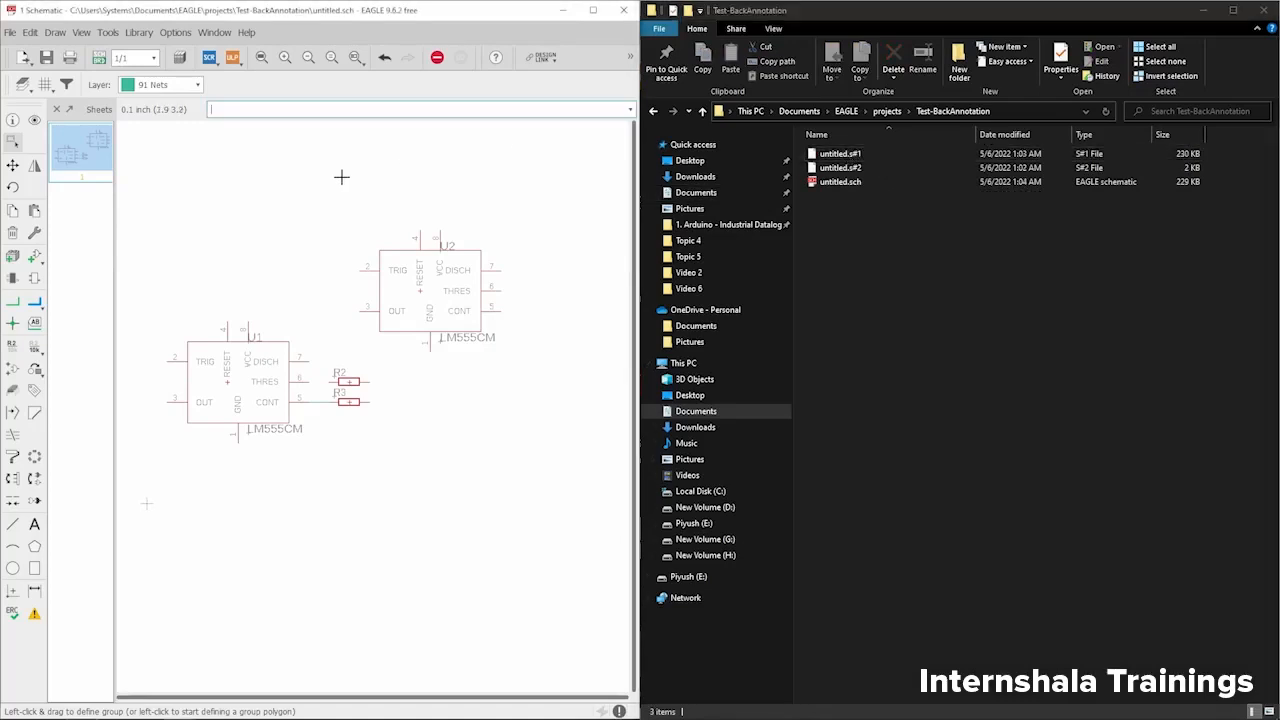
click(100, 58)
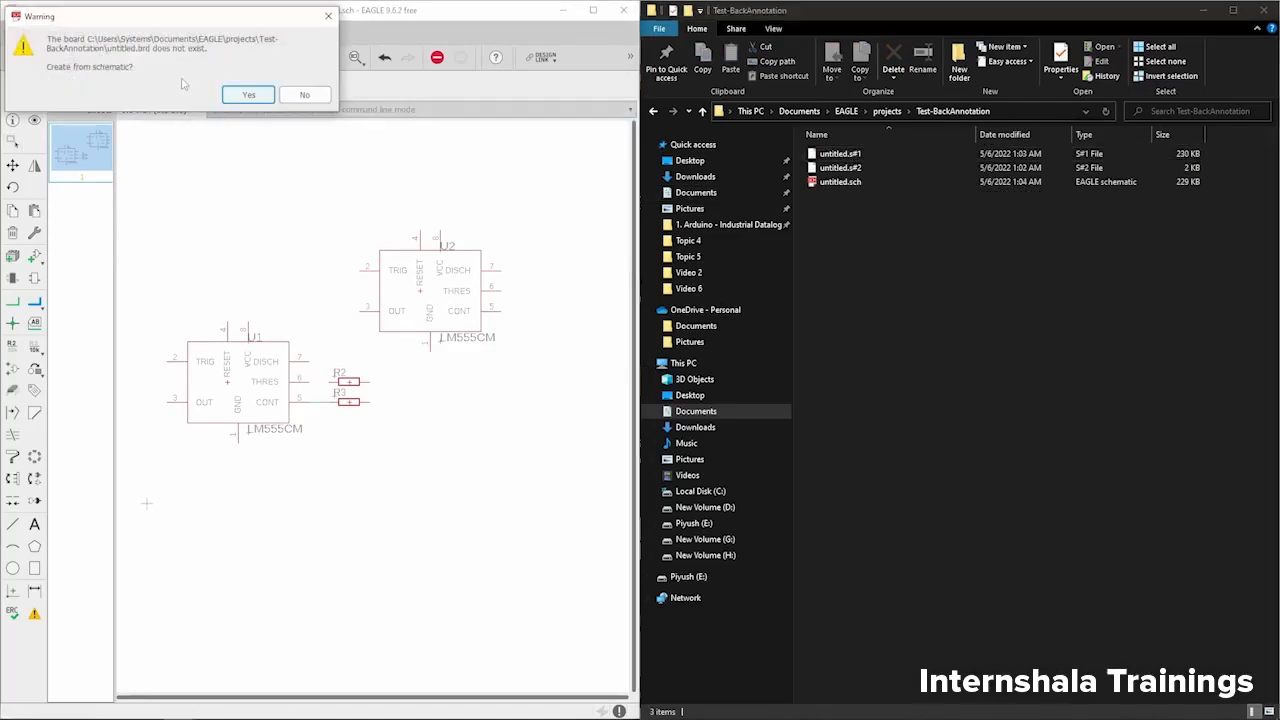
click(248, 95)
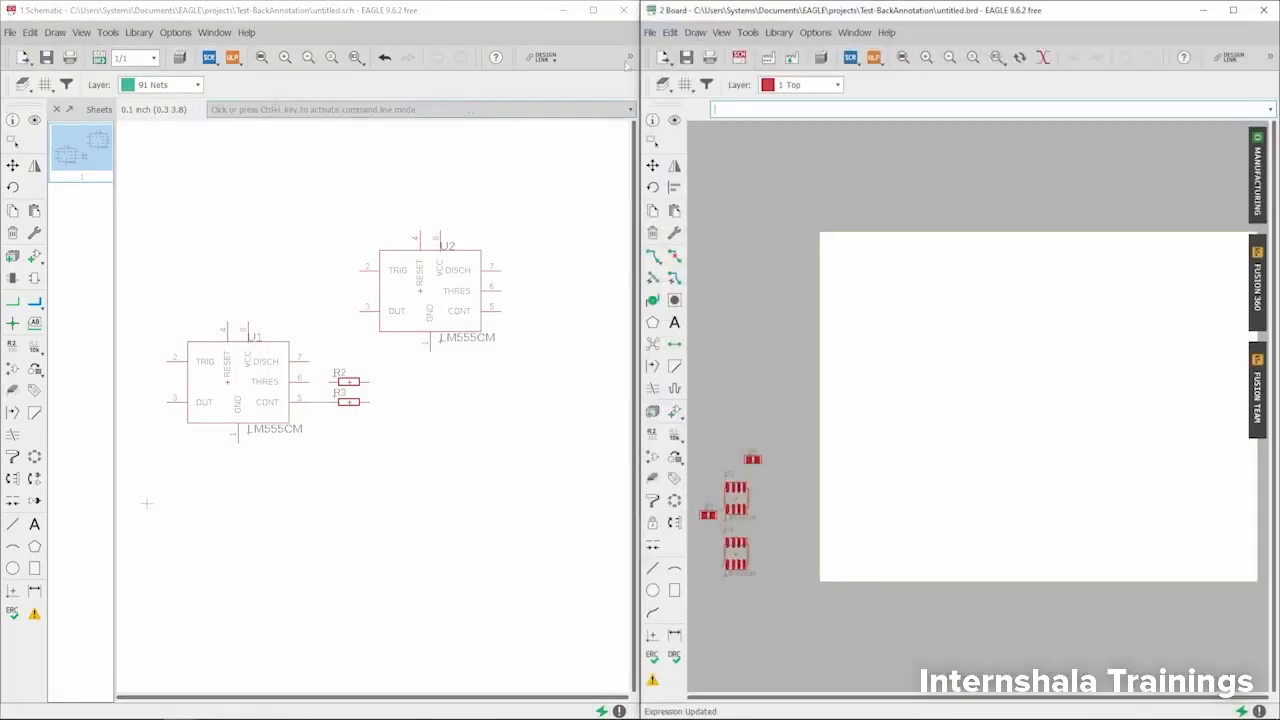
- Move the new board window off the folder, save the board, and check the files in Test-BackAnnotation
drag(940, 17, 350, 20)
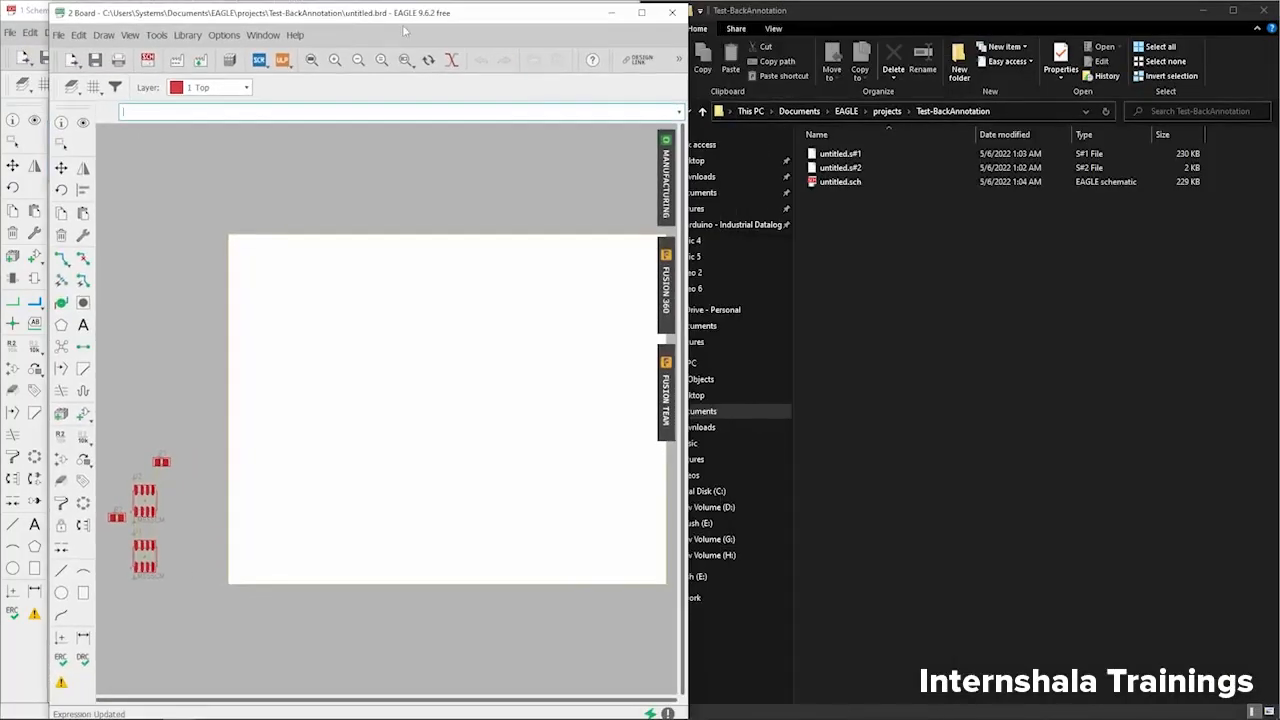
click(96, 60)
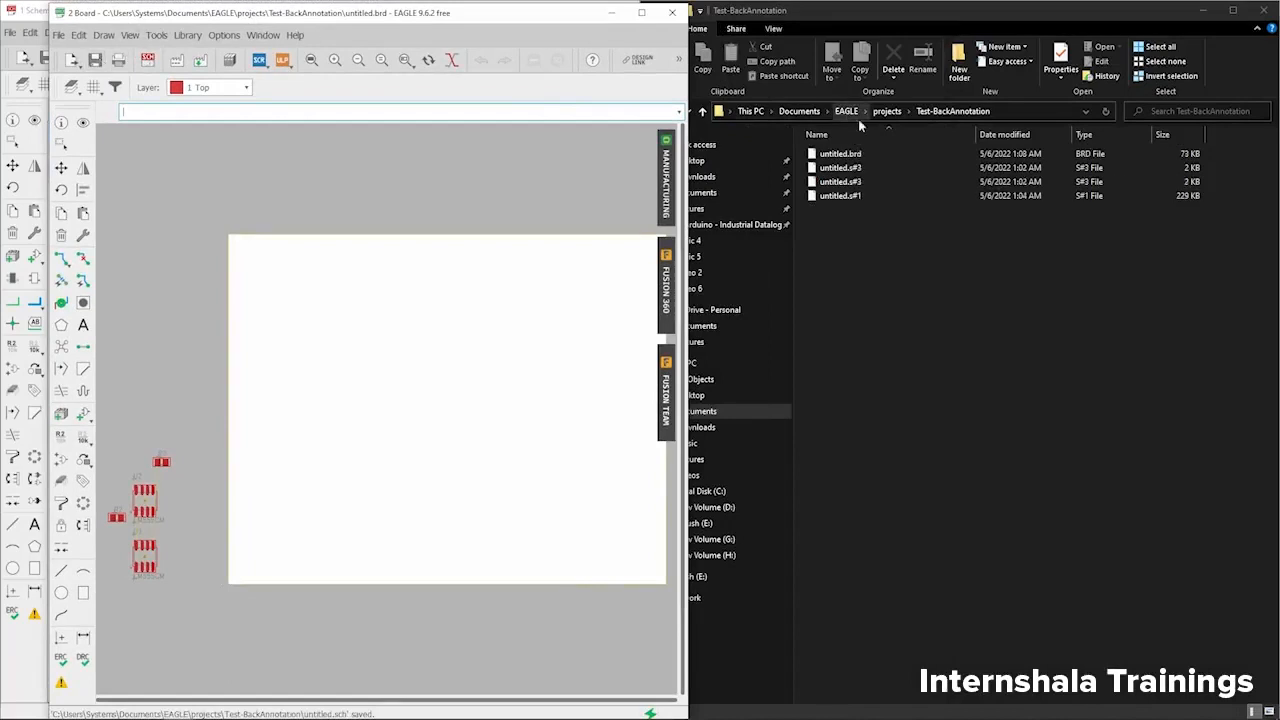
click(853, 157)
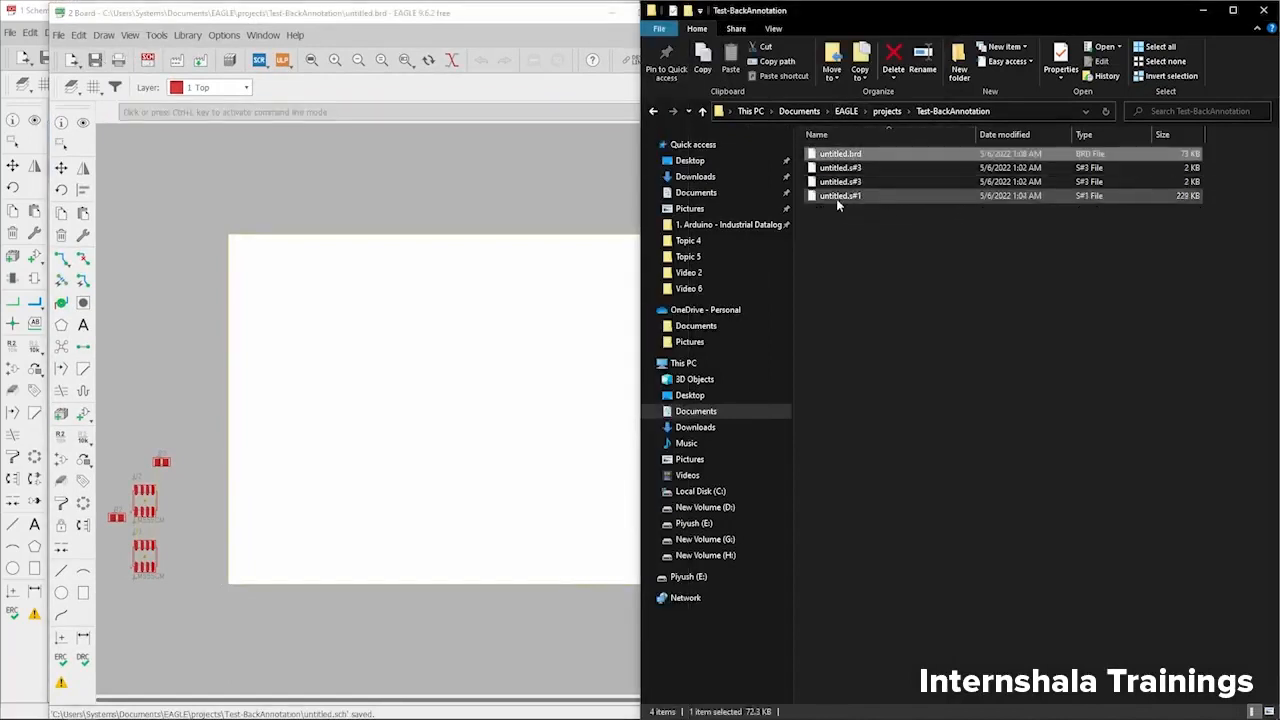
click(867, 228)
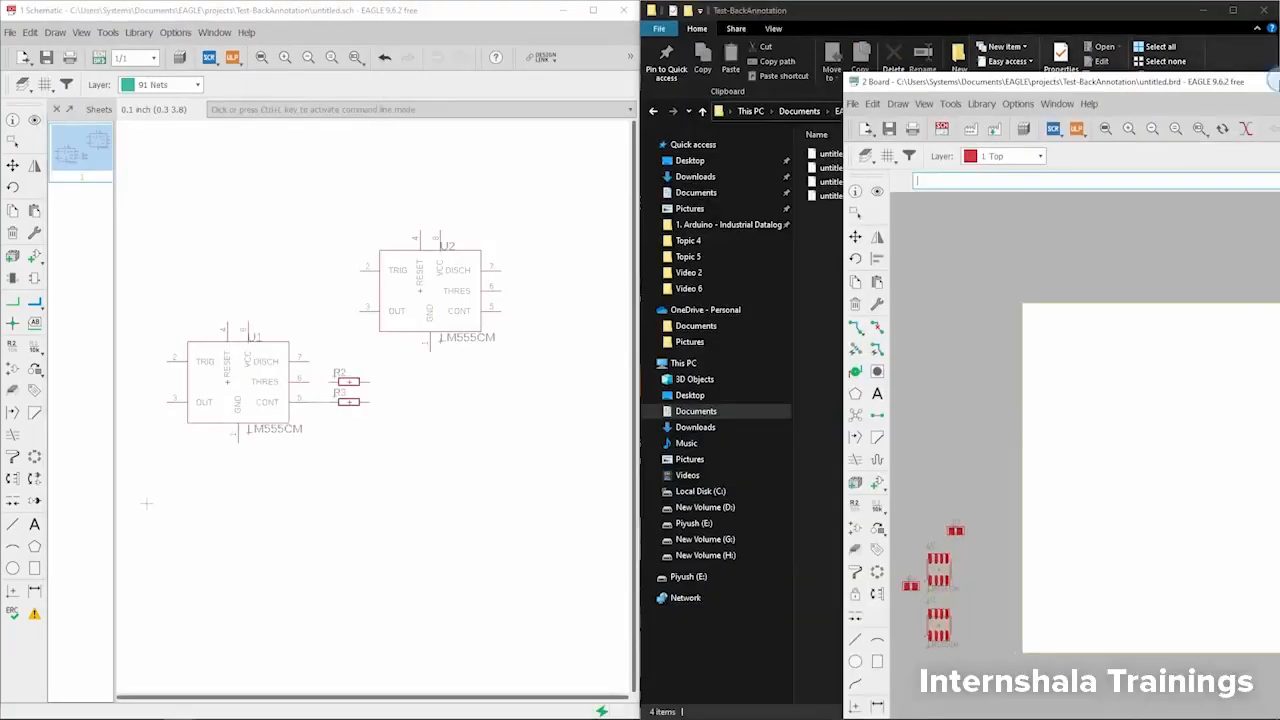
- Place the board window back beside the schematic, and close both the board and the schematic
drag(1278, 81, 1279, 81)
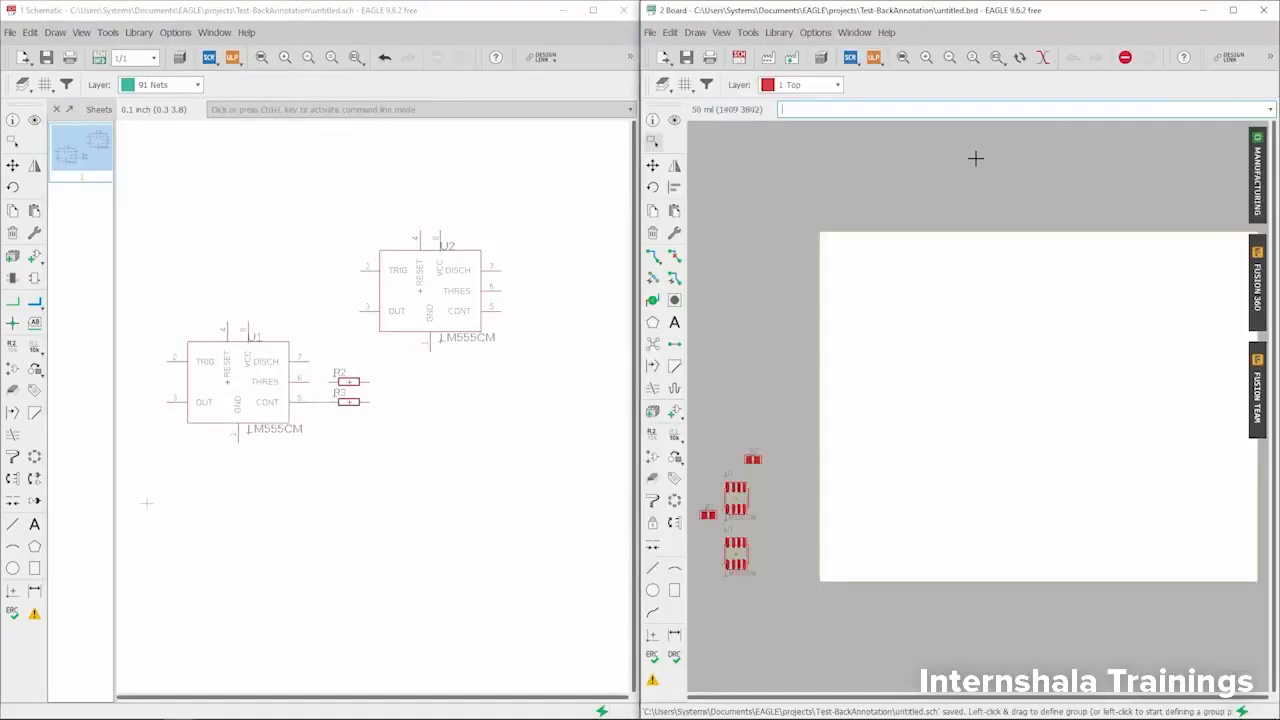
click(1264, 10)
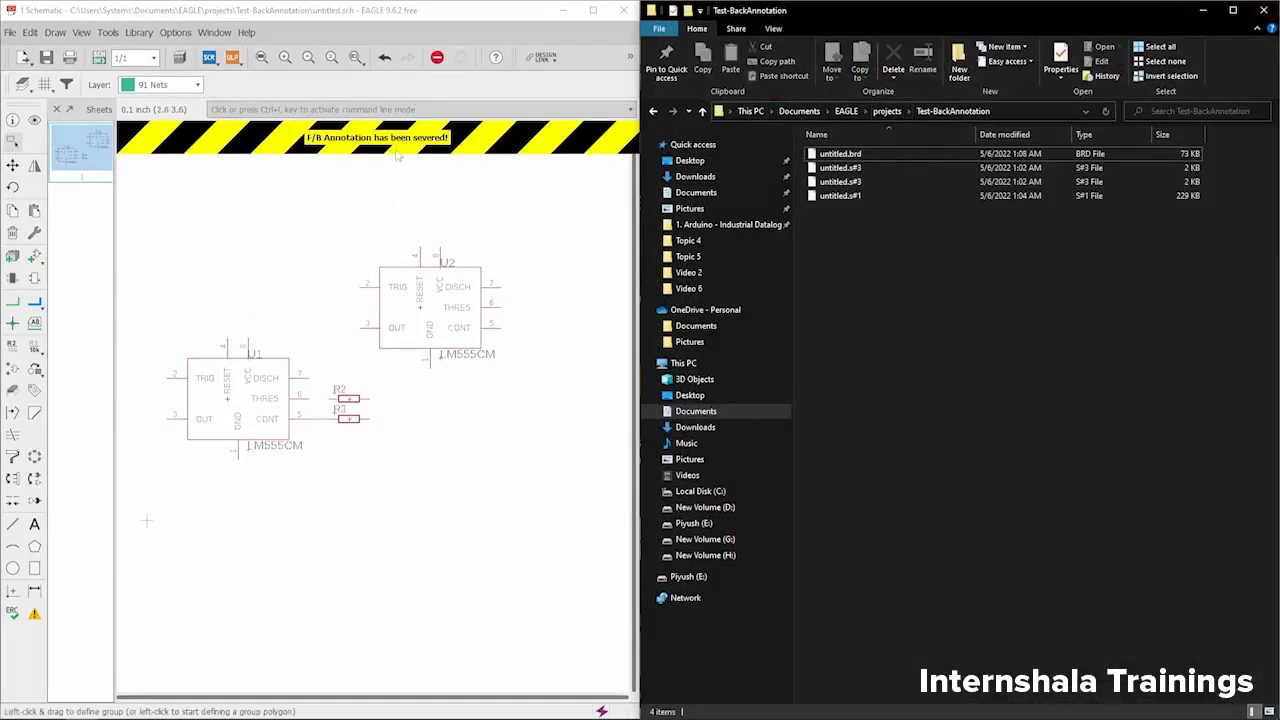
click(622, 11)
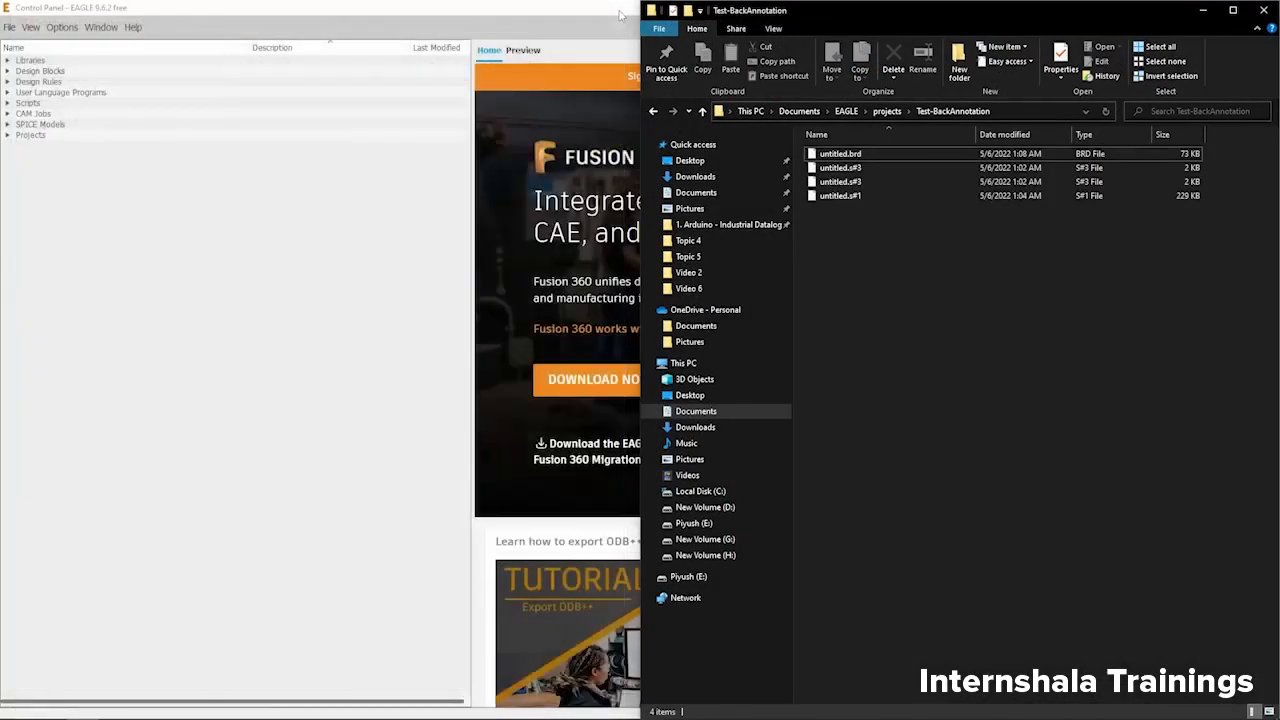
- Try to open untitled.s#1, dismiss the app chooser, and refresh the Test-BackAnnotation folder listing
double_click(860, 197)
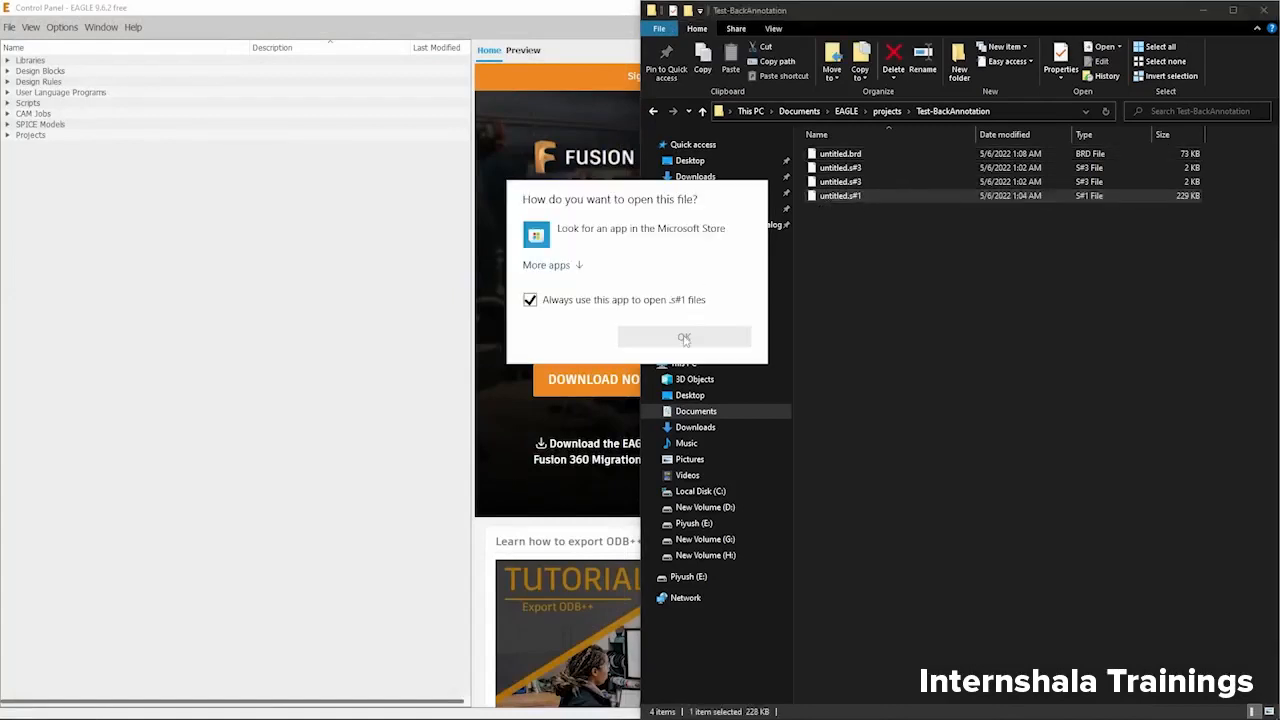
click(838, 277)
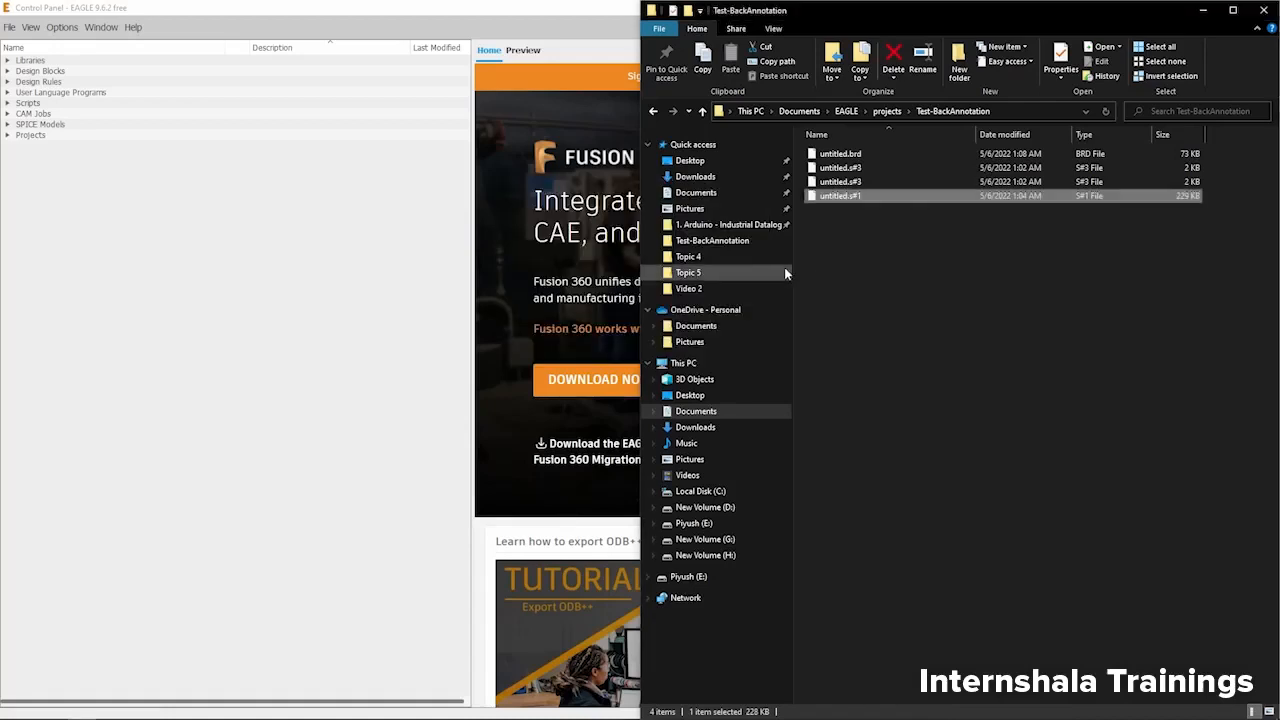
right_click(915, 322)
click(842, 373)
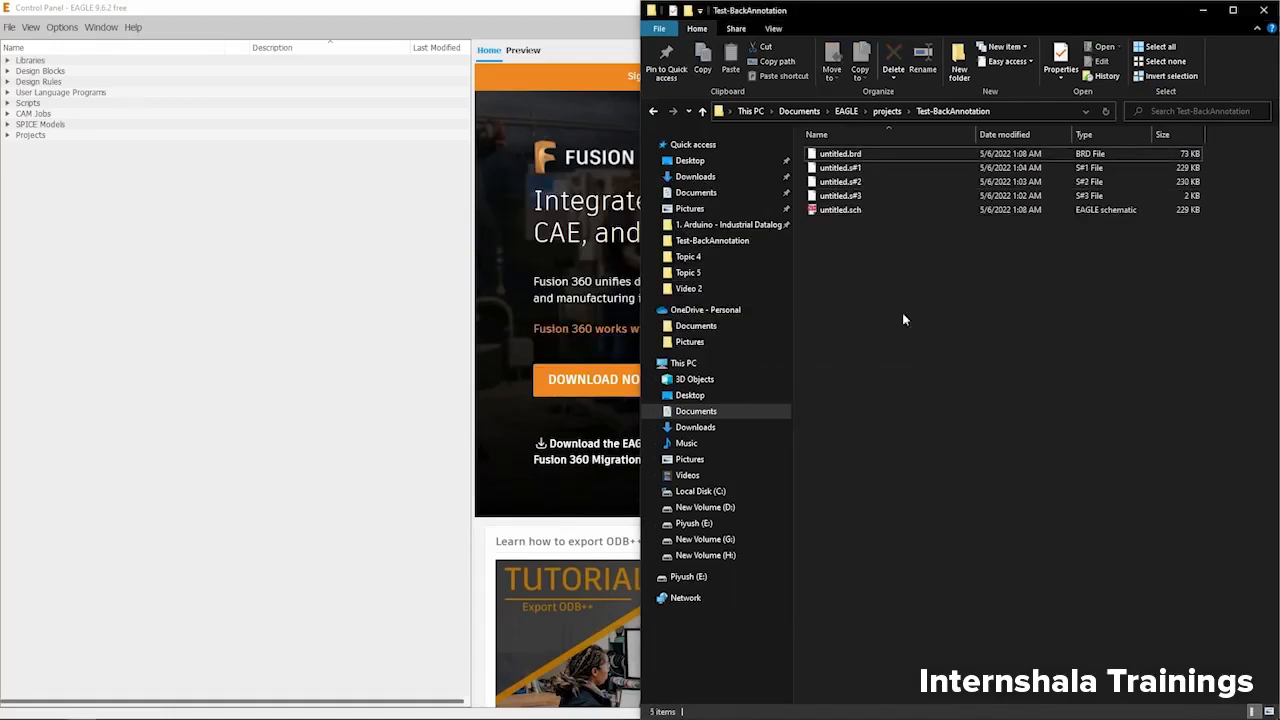
- Open untitled.sch from the folder together with its board, and arrange the schematic beside the board
click(866, 210)
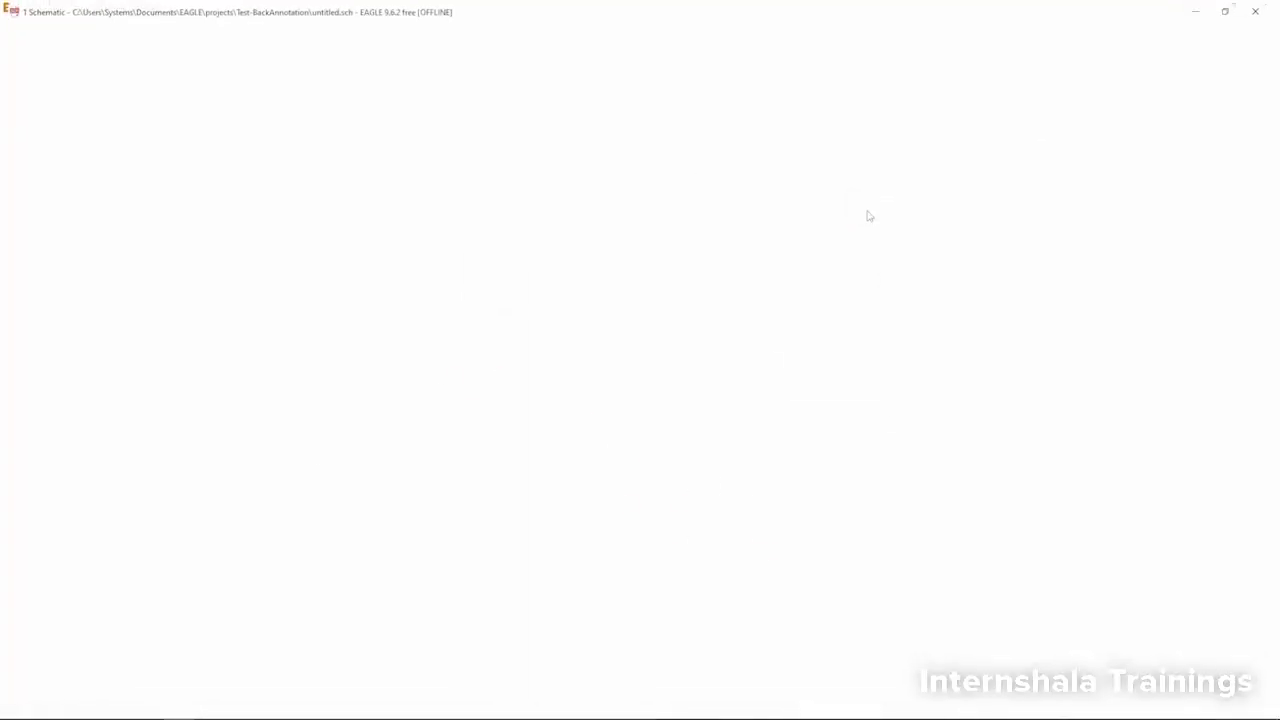
click(98, 53)
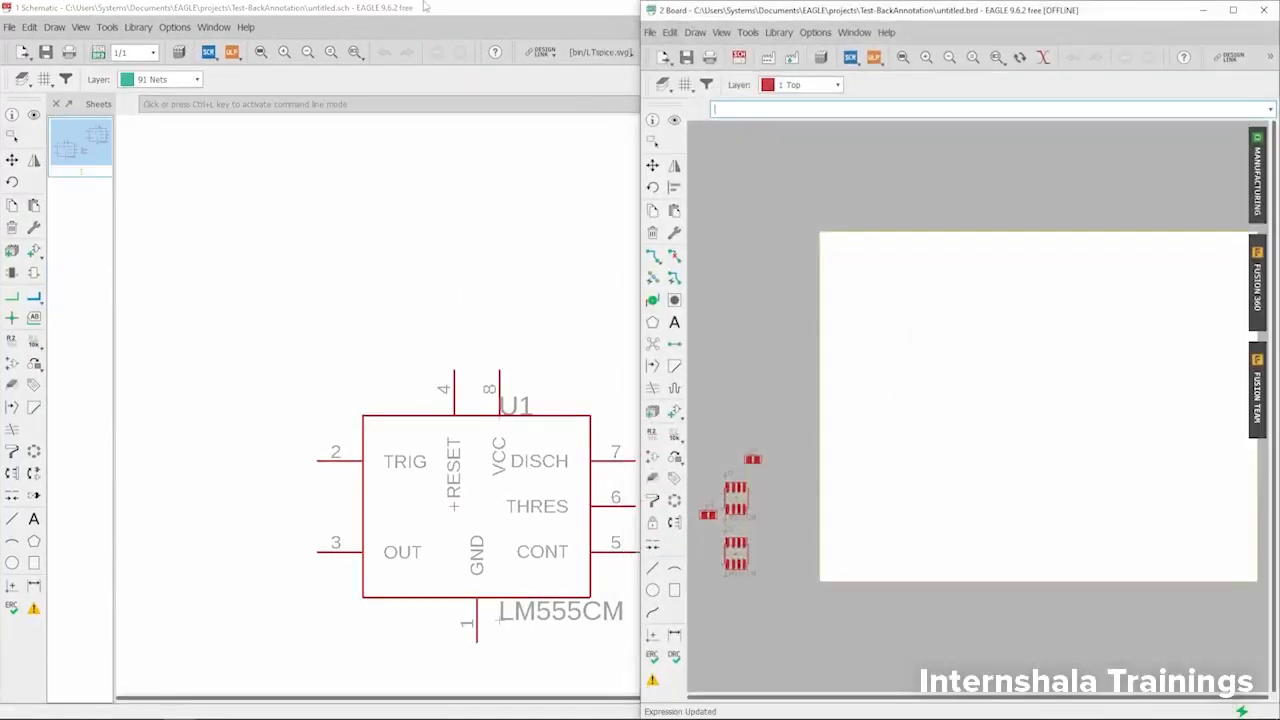
key(super+Left)
click(483, 223)
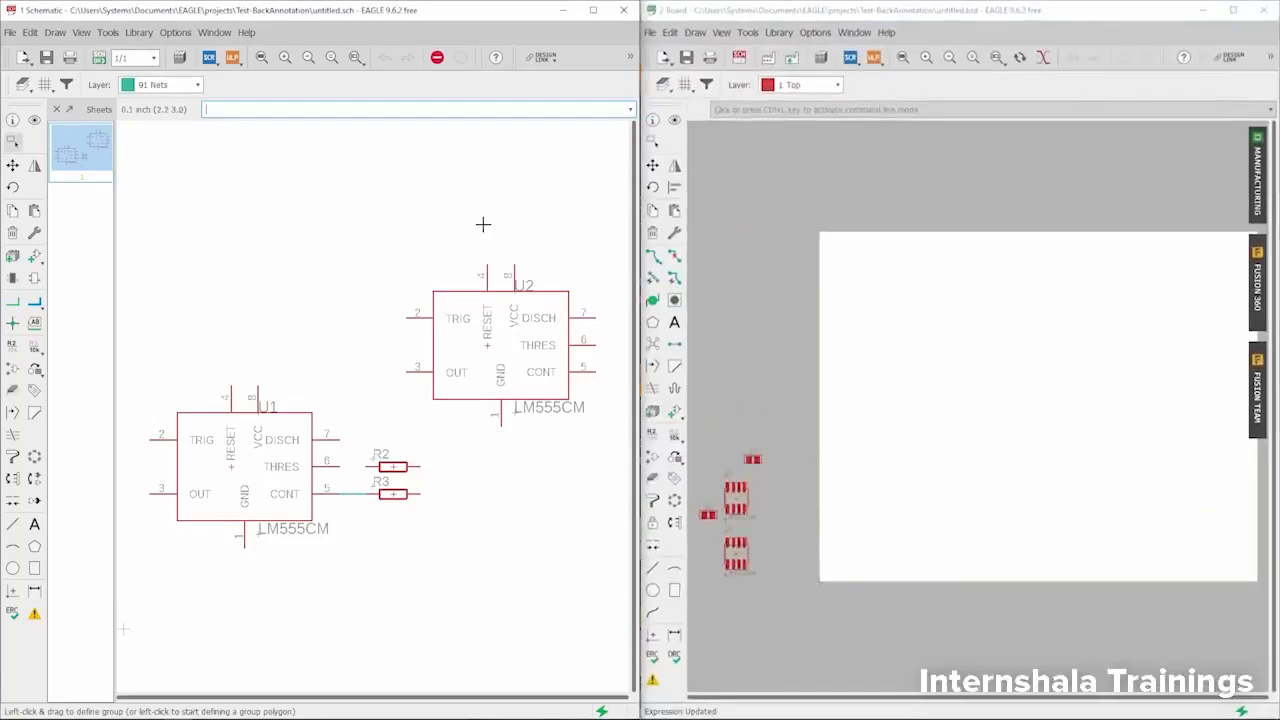
- Use the Show tool on U2 in the schematic and check whether it is highlighted in the board
scroll(929, 280, down, 4)
scroll(846, 431, up, 5)
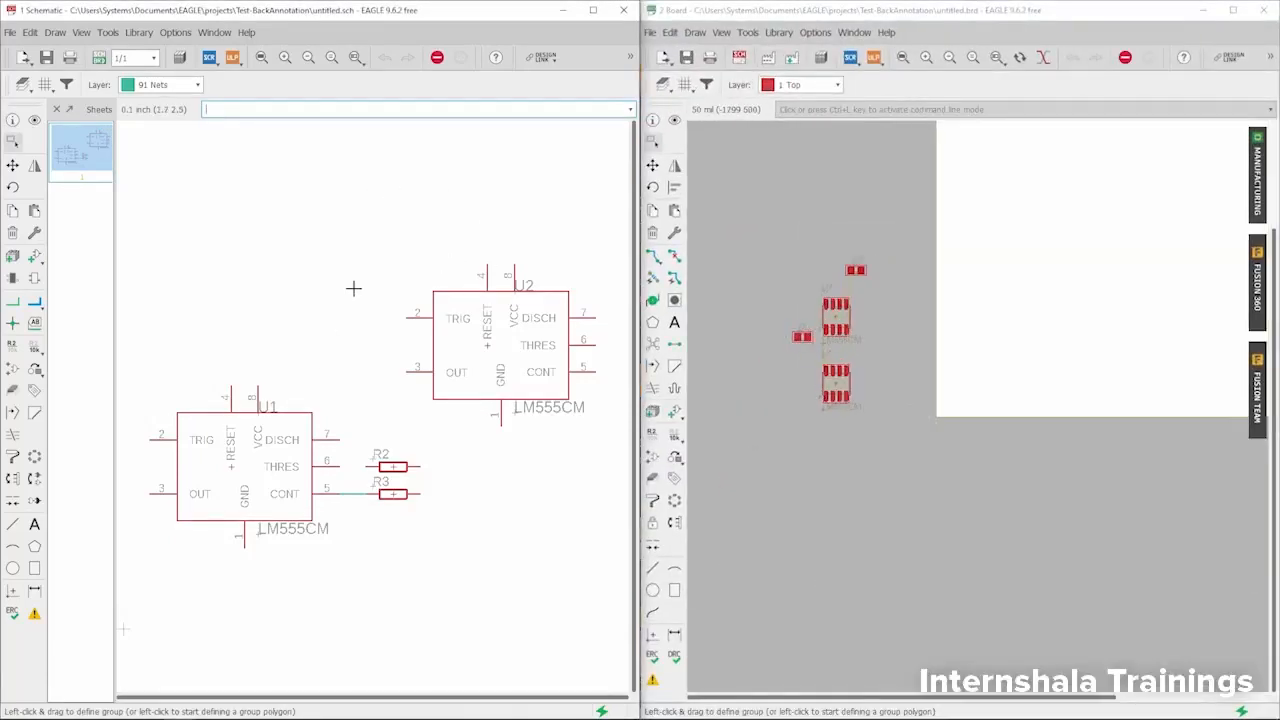
click(33, 120)
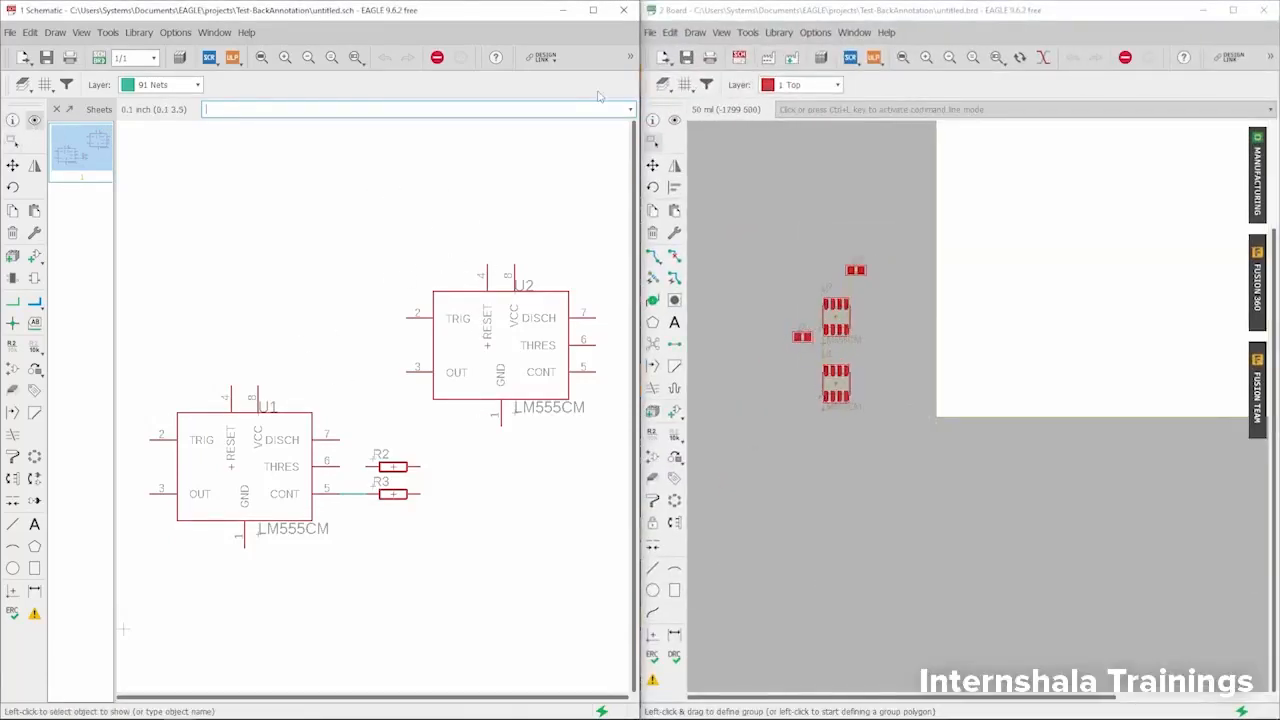
scroll(490, 338, up, 3)
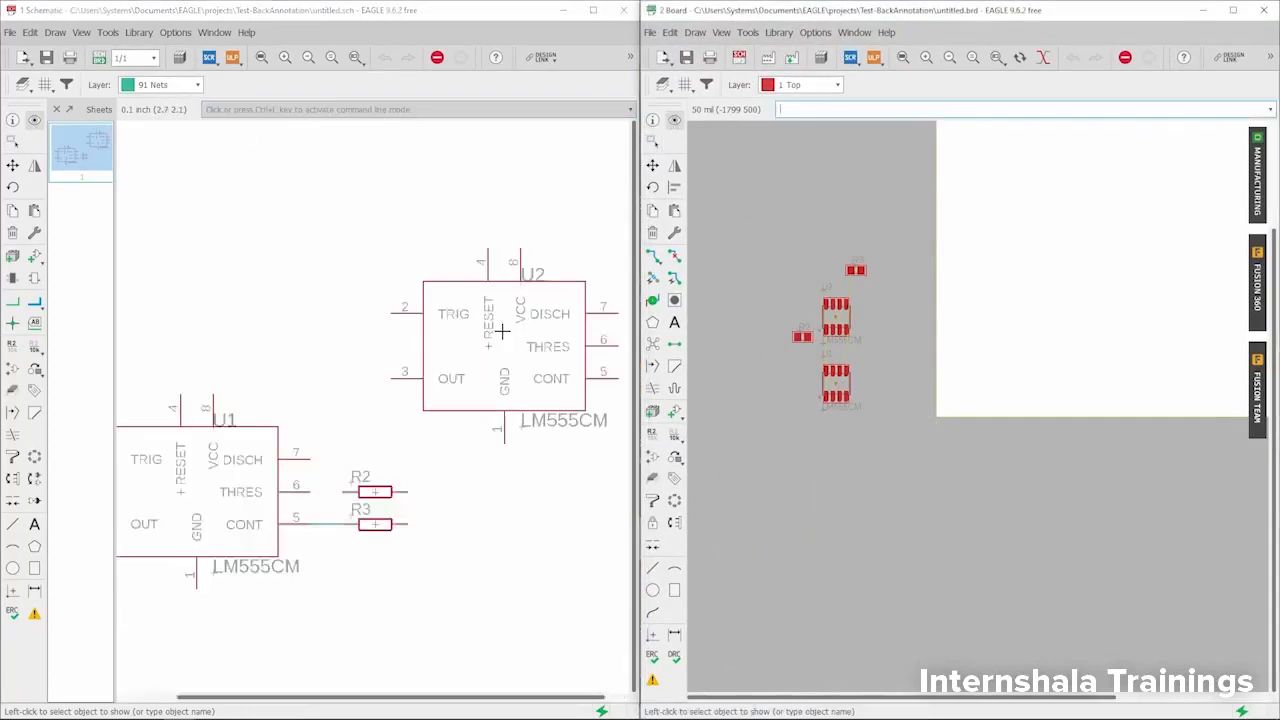
click(480, 355)
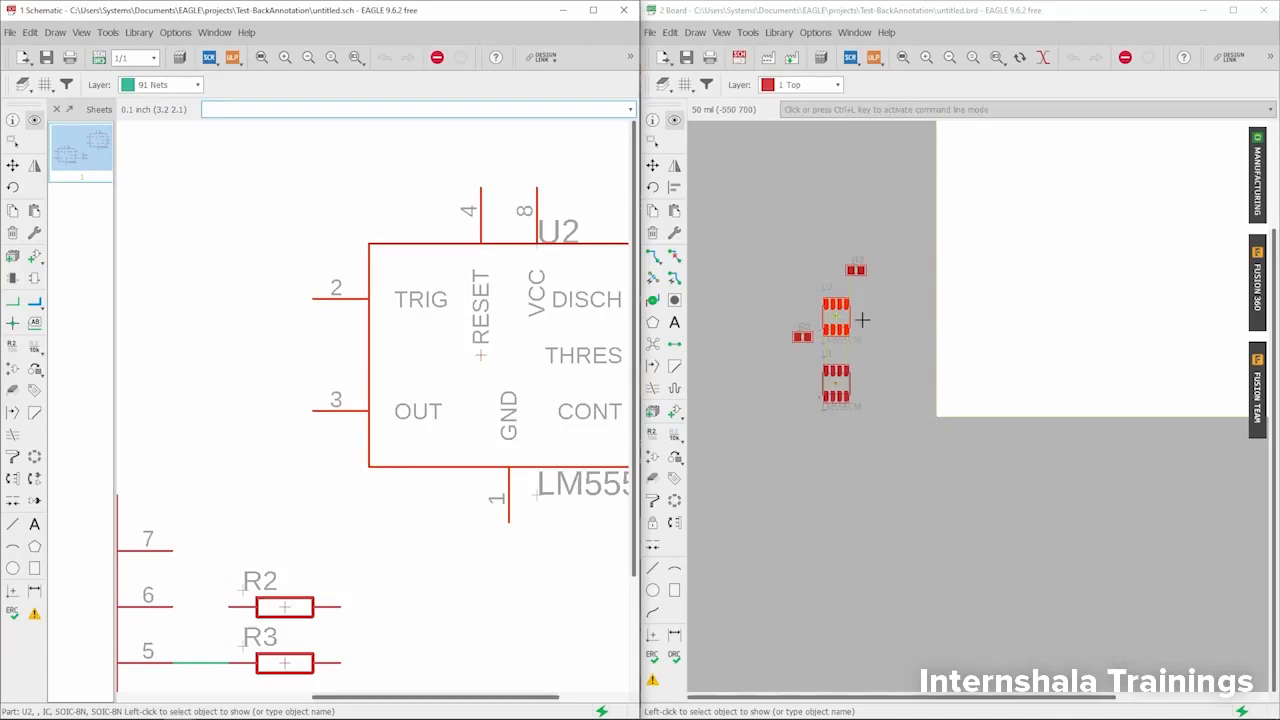
scroll(329, 270, down, 3)
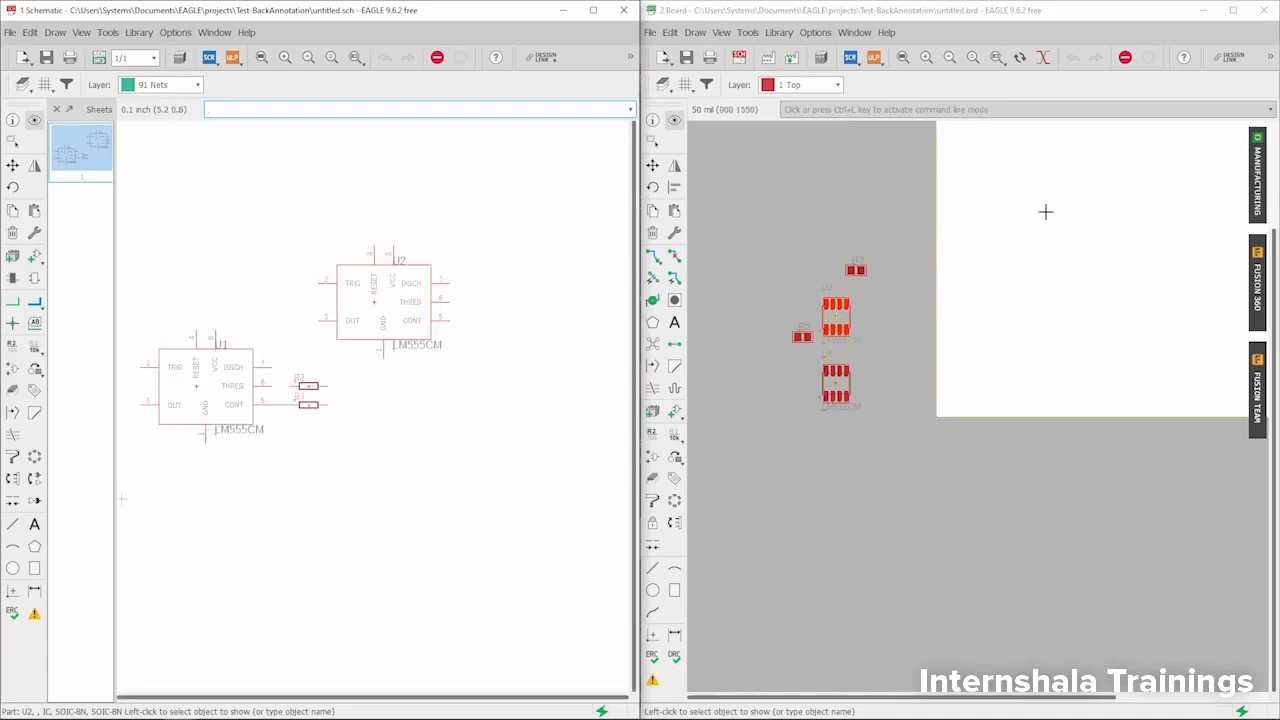
scroll(840, 240, down, 2)
scroll(760, 300, down, 2)
scroll(892, 309, up, 2)
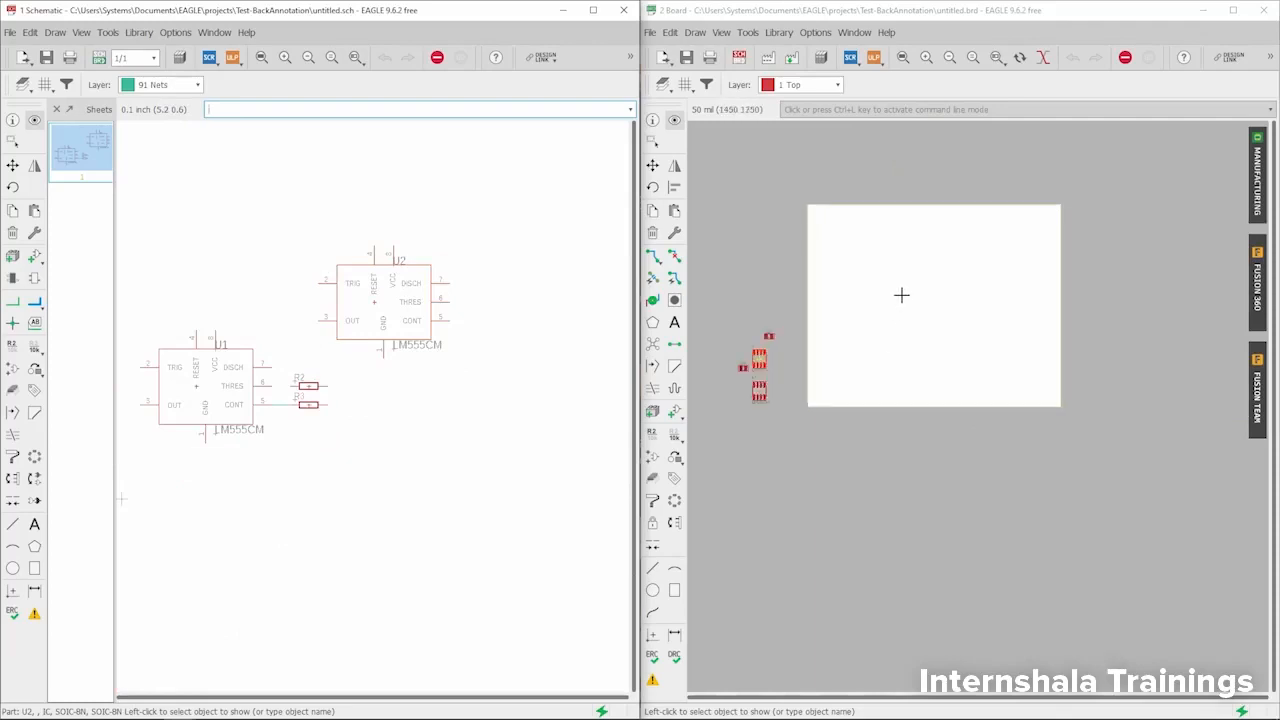